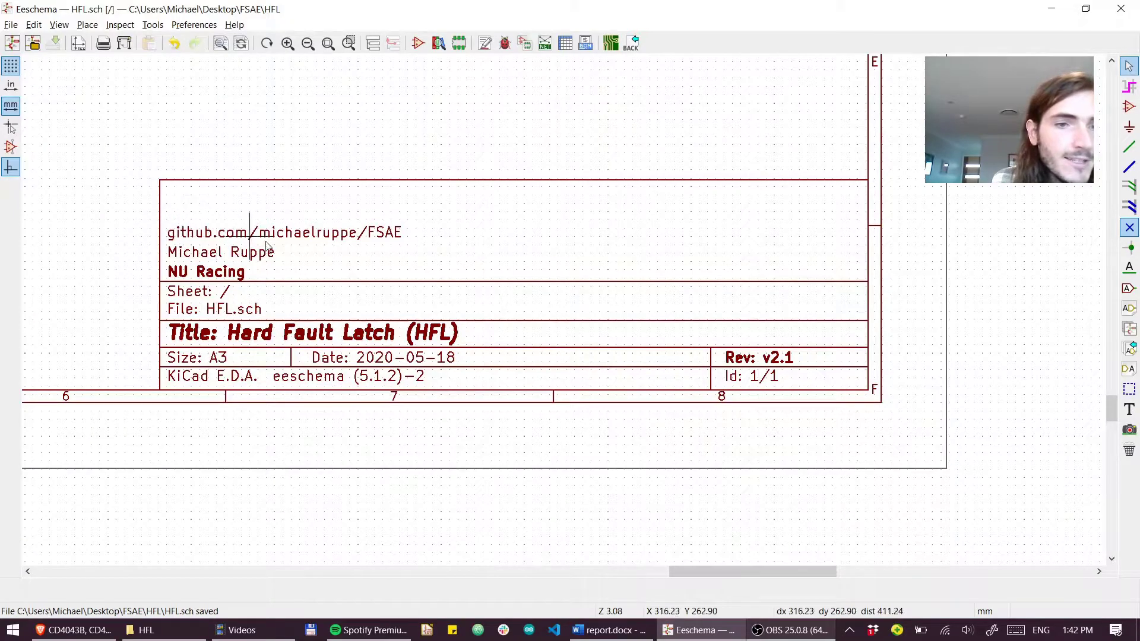
Zoom out and pan from the title block to show the op-amp, logic gate, relay and MOSFET stages
{"action": "scroll", "coordinate": [261, 268], "scroll_direction": "down", "scroll_amount": 4}
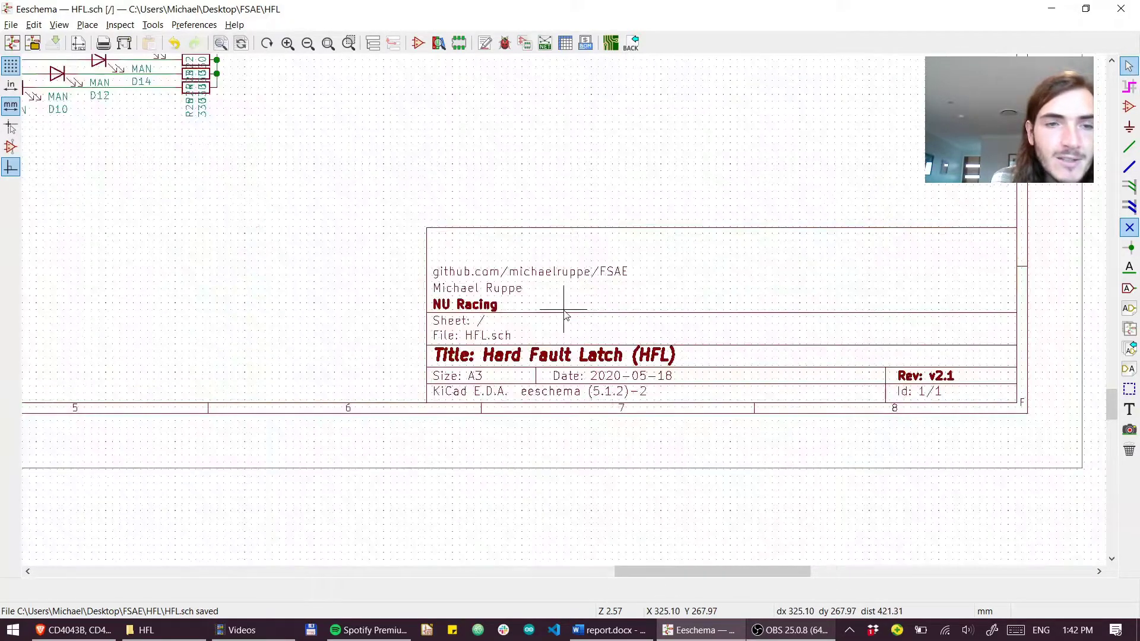
{"action": "middle_click_drag", "start_coordinate": [457, 283], "coordinate": [638, 452]}
{"action": "scroll", "coordinate": [618, 403], "scroll_direction": "down", "scroll_amount": 1}
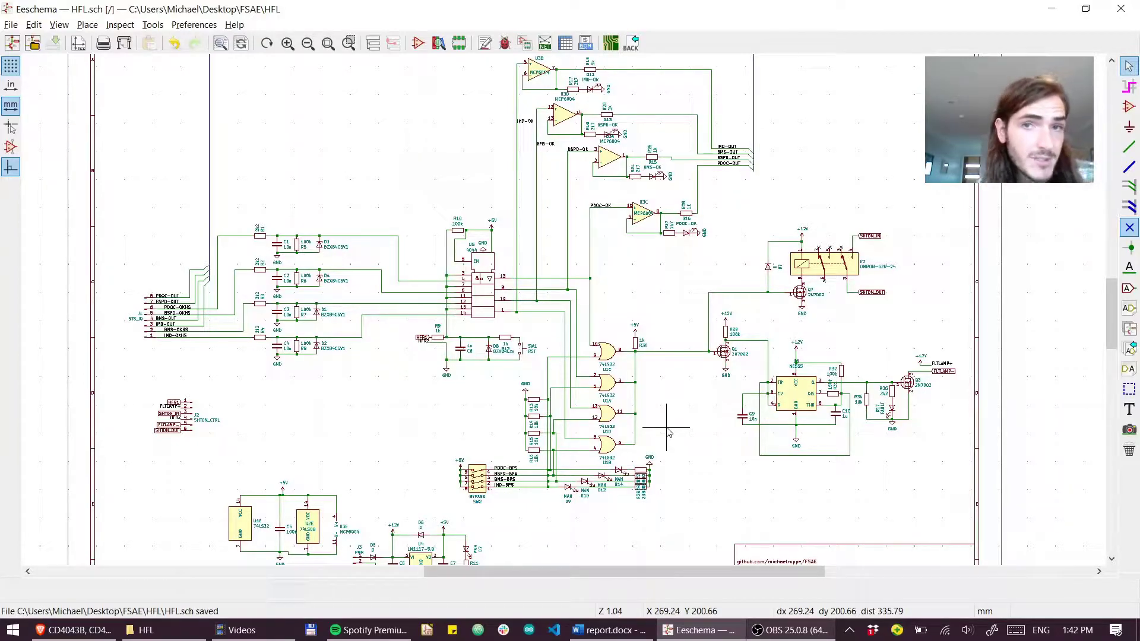
Zoom out further so the whole HFL v2.1 sheet, title block included, fits the window
{"action": "scroll", "coordinate": [668, 433], "scroll_direction": "down", "scroll_amount": 1}
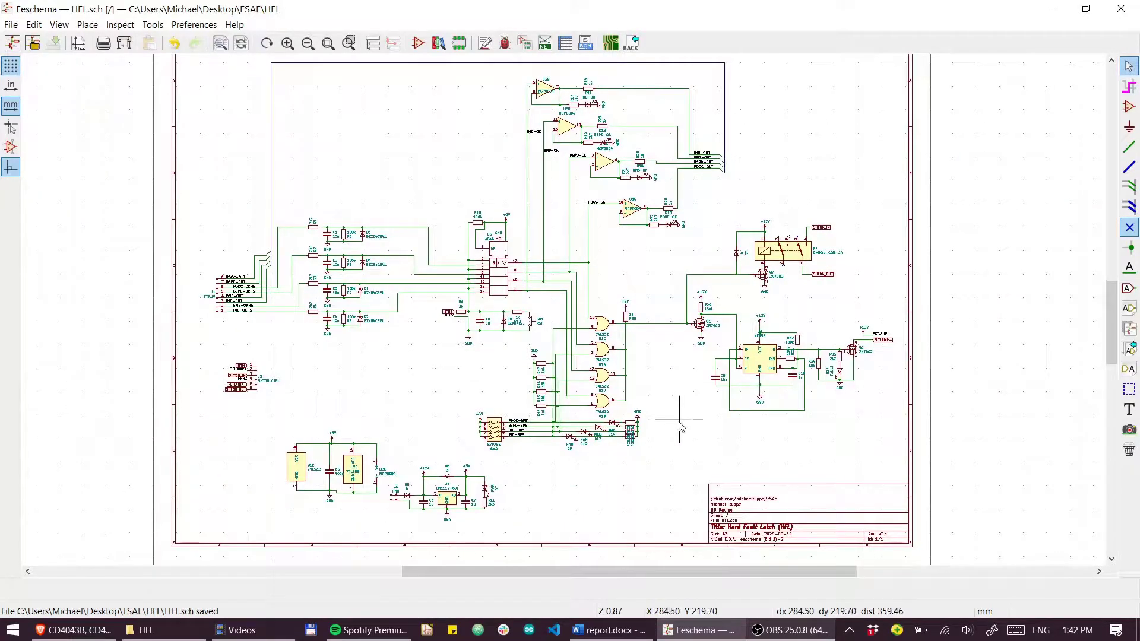
{"action": "left_click_drag", "start_coordinate": [265, 256], "coordinate": [237, 338]}
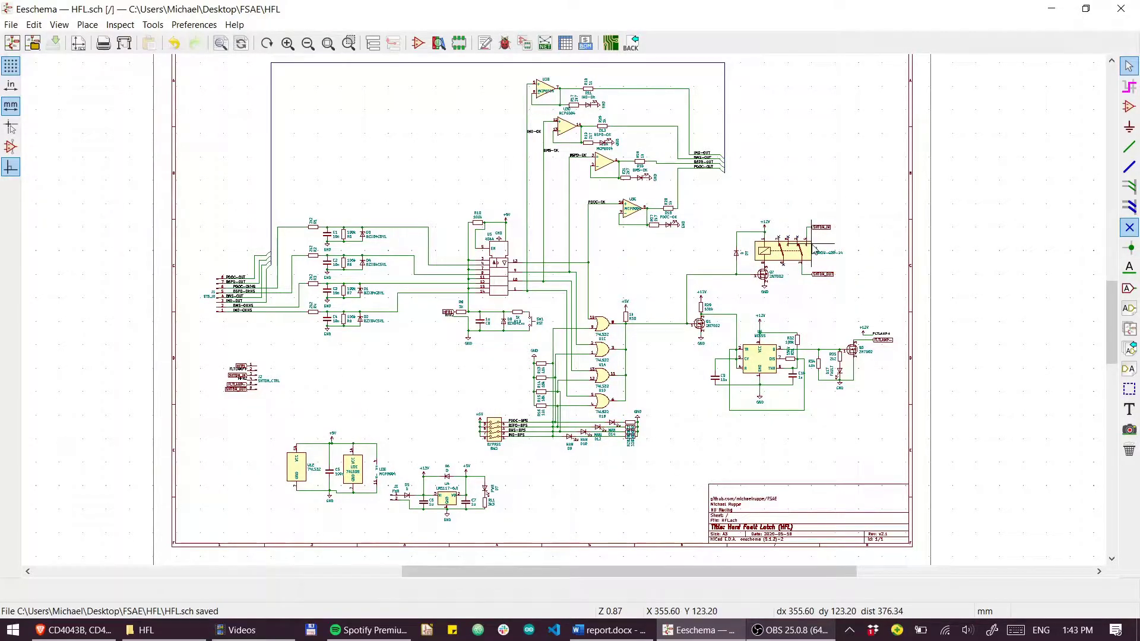
Zoom into the J1/R1–R8 input filter network, then pan over to latch U5 and the OR gates
{"action": "scroll", "coordinate": [354, 297], "scroll_direction": "up", "scroll_amount": 5}
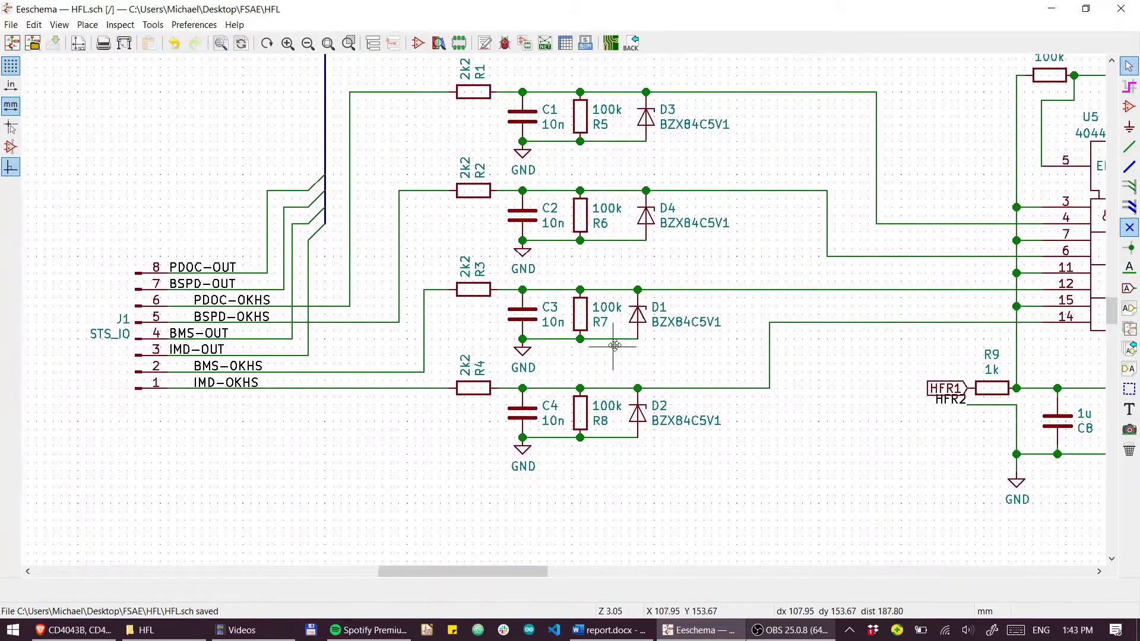
{"action": "scroll", "coordinate": [615, 345], "scroll_direction": "down", "scroll_amount": 2}
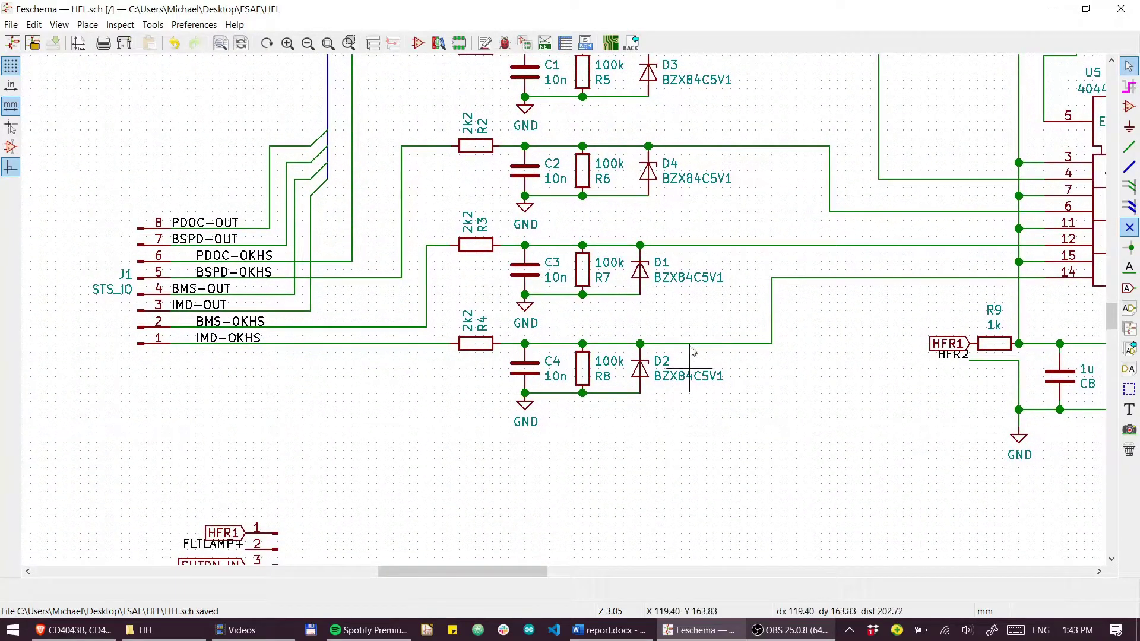
{"action": "middle_click_drag", "start_coordinate": [693, 351], "coordinate": [645, 430]}
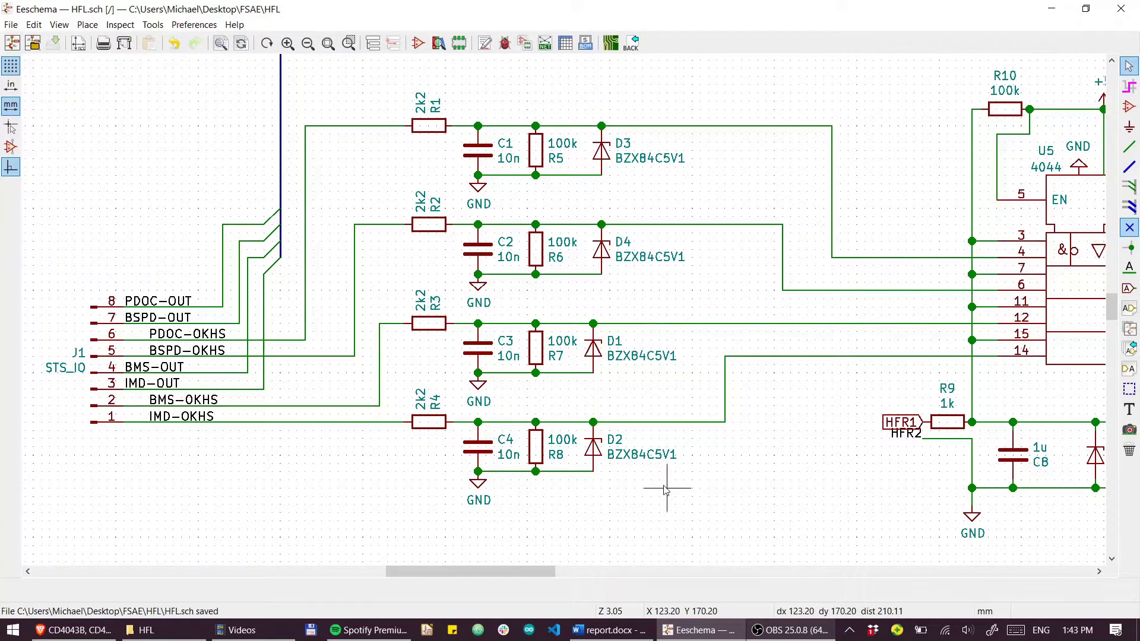
{"action": "middle_click_drag", "start_coordinate": [344, 473], "coordinate": [374, 449]}
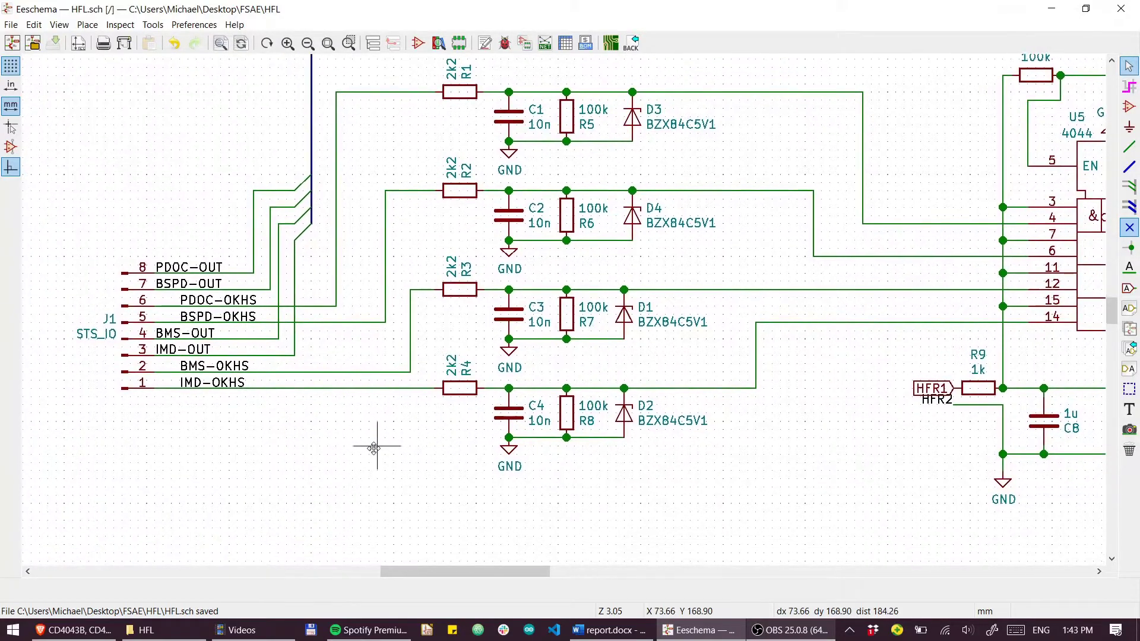
{"action": "scroll", "coordinate": [155, 396], "scroll_direction": "down", "scroll_amount": 1}
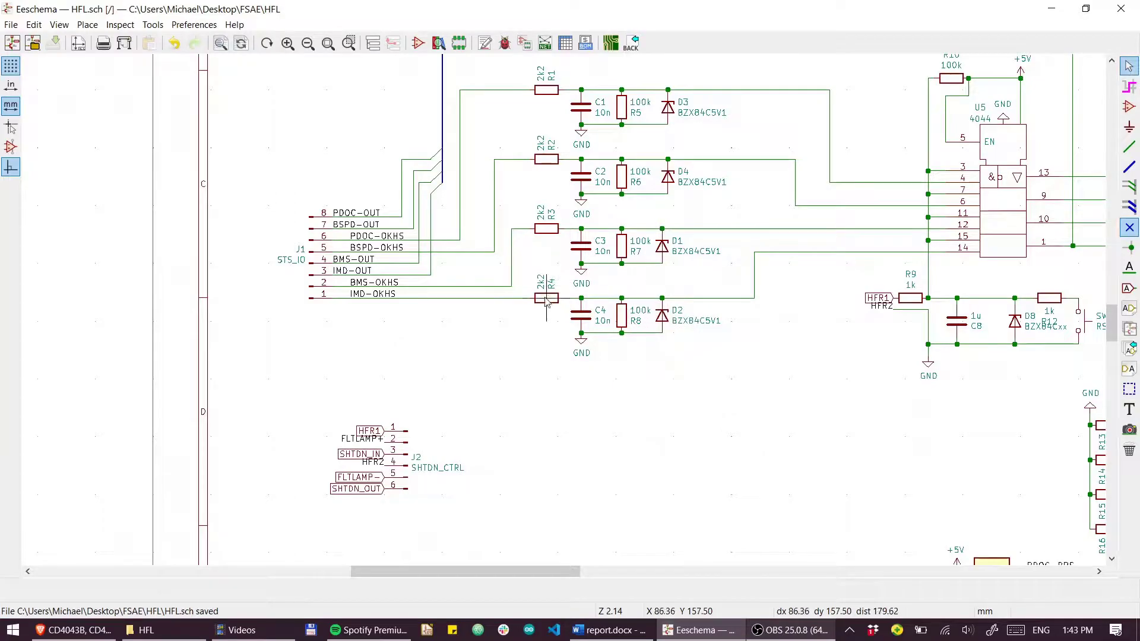
{"action": "left_click_drag", "start_coordinate": [518, 370], "coordinate": [673, 373]}
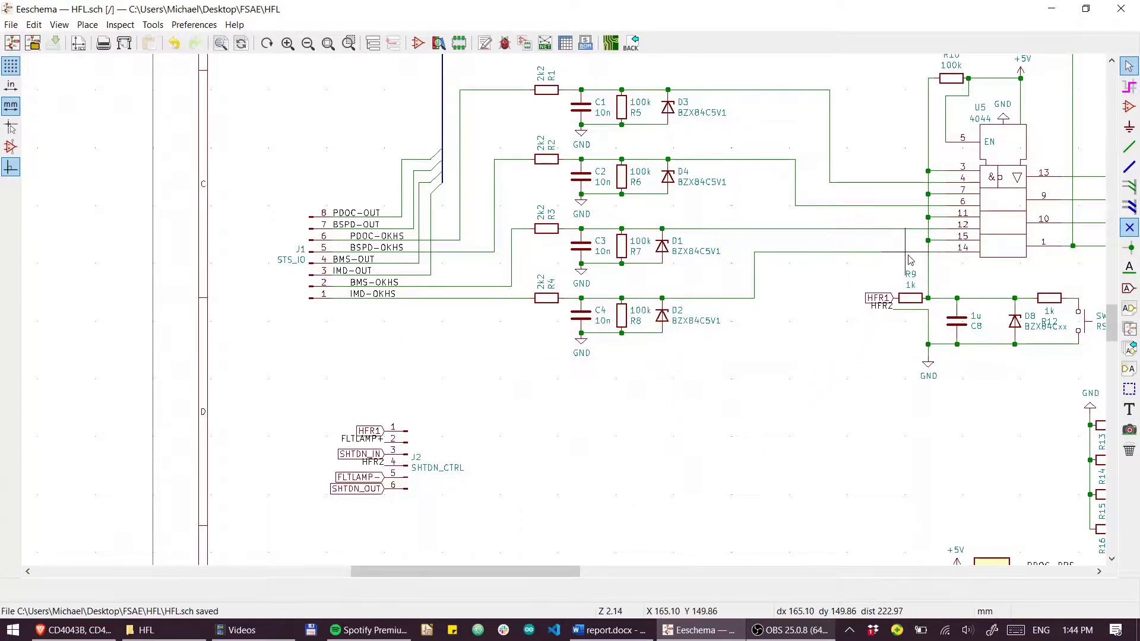
{"action": "middle_click_drag", "start_coordinate": [933, 219], "coordinate": [587, 318]}
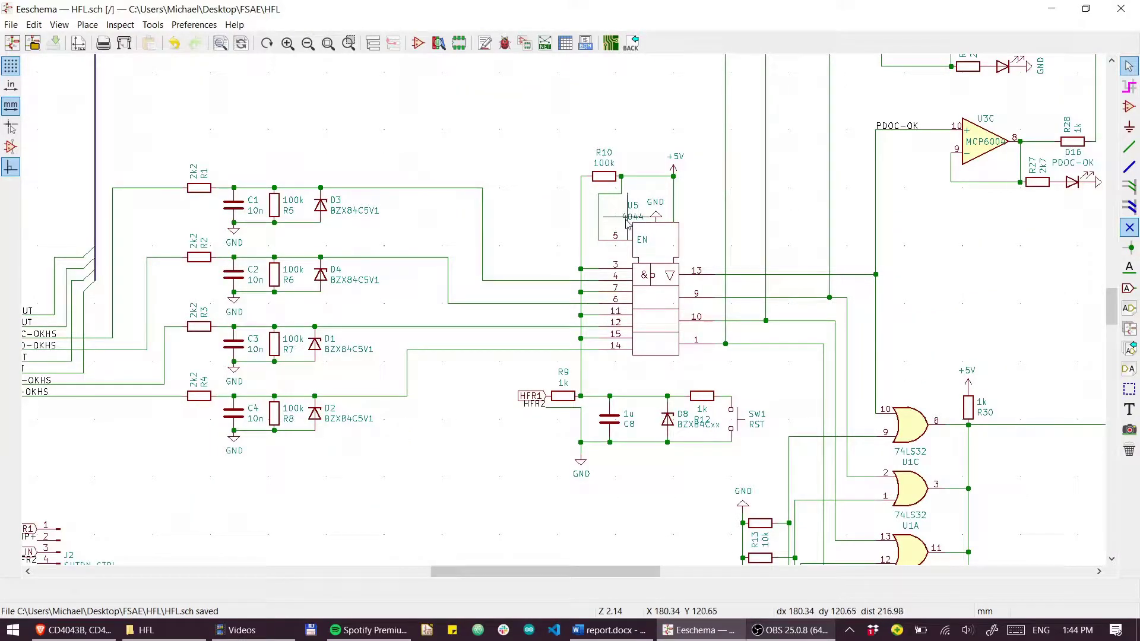
Check the top of the CD4043B/CD4044B datasheet in Brave, then return to the HFL schematic
{"action": "left_click", "coordinate": [74, 630]}
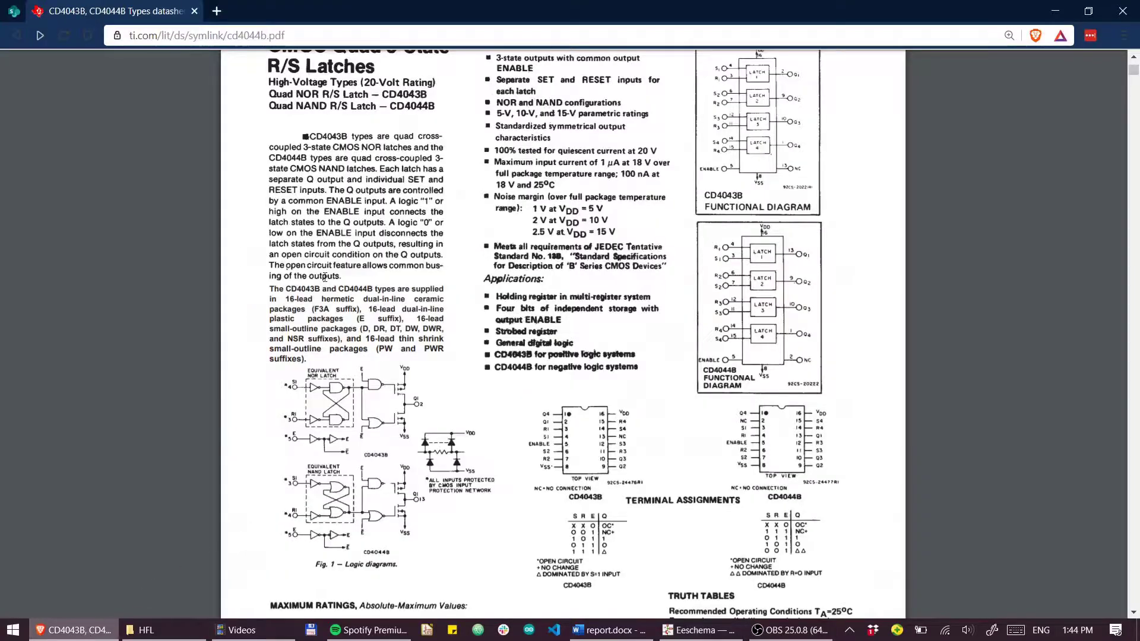
{"action": "scroll", "coordinate": [325, 277], "scroll_direction": "up", "scroll_amount": 3}
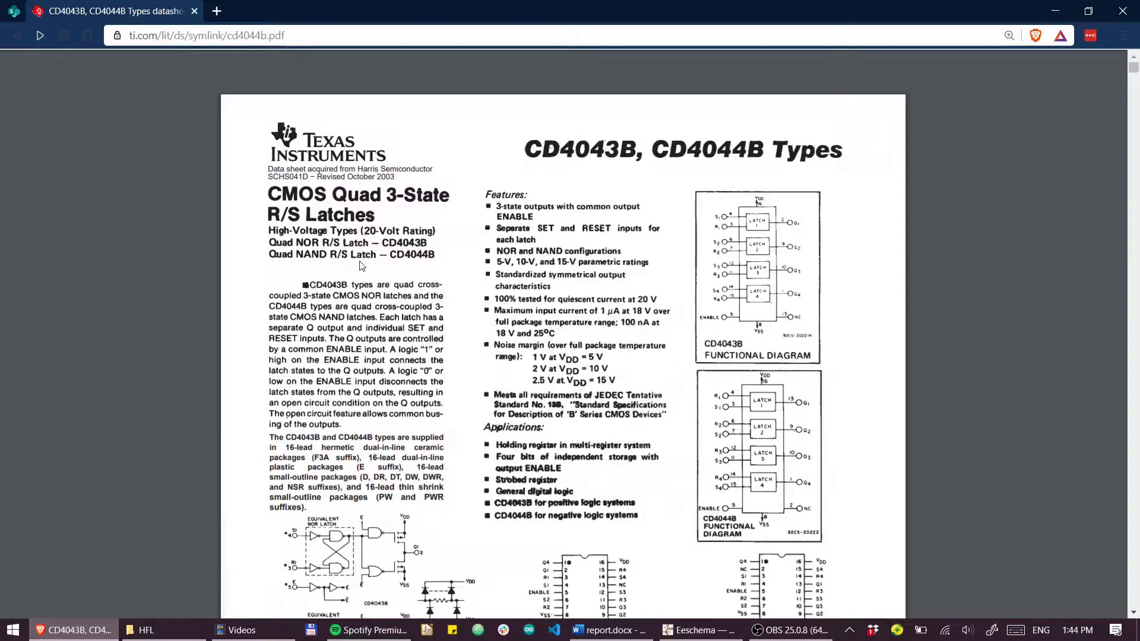
{"action": "left_click", "coordinate": [700, 630]}
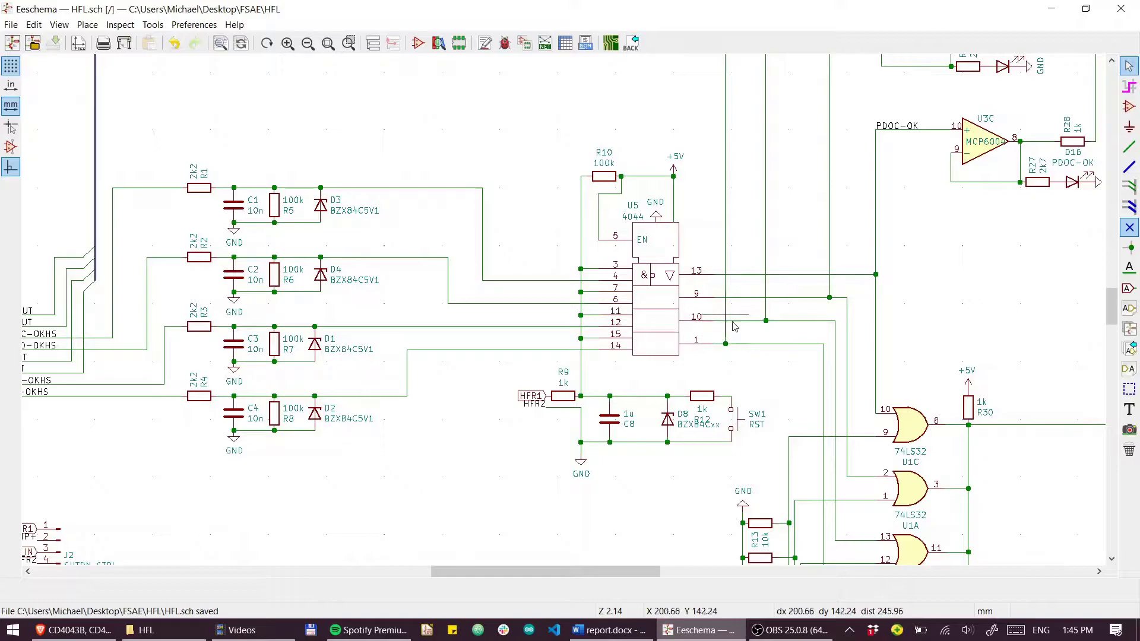
{"action": "middle_click_drag", "start_coordinate": [727, 401], "coordinate": [648, 385]}
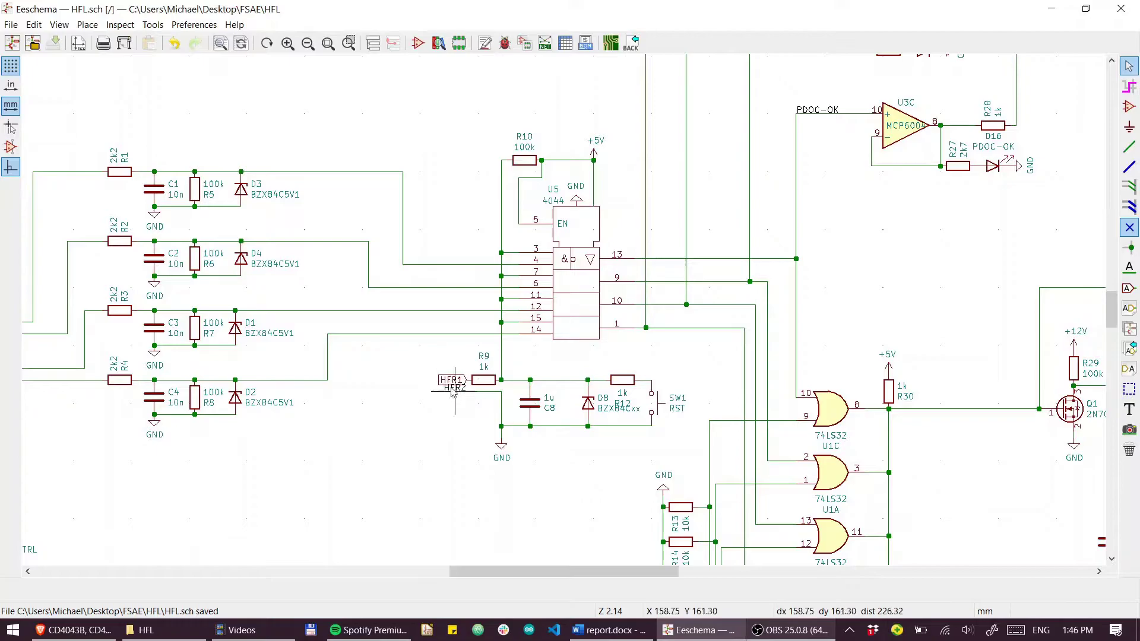
Pan right across the 74LS32 gates, zoom around U1C, then bring Q3 and the FLTLAMP output into view
{"action": "scroll", "coordinate": [704, 342], "scroll_direction": "right", "scroll_amount": 1}
{"action": "scroll", "coordinate": [704, 342], "scroll_direction": "right", "scroll_amount": 5}
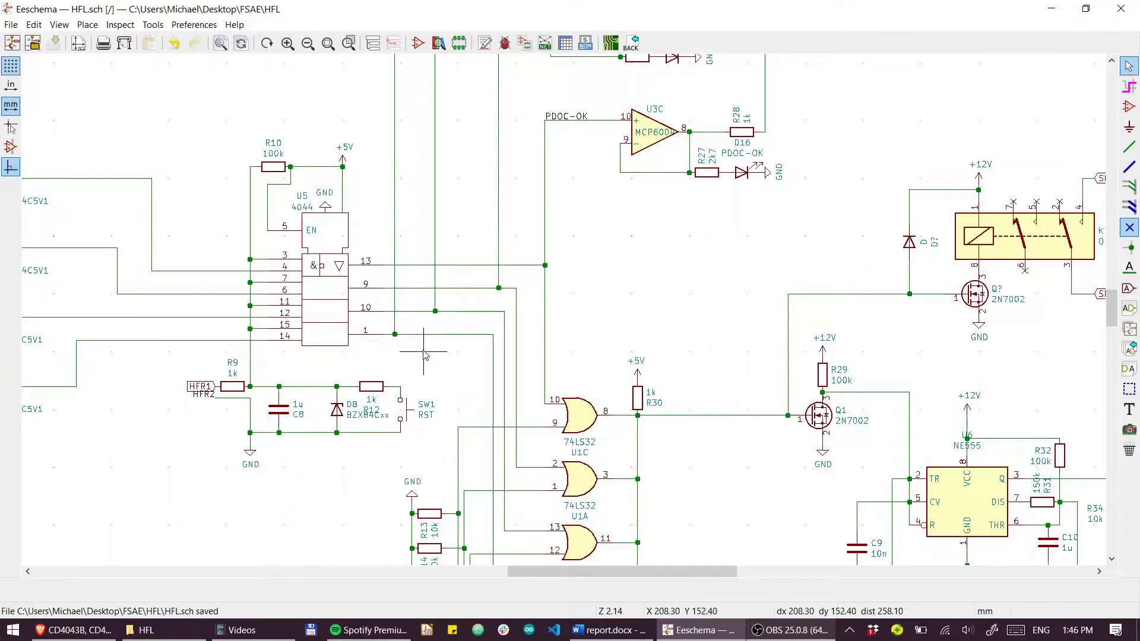
{"action": "scroll", "coordinate": [424, 354], "scroll_direction": "down", "scroll_amount": 2}
{"action": "scroll", "coordinate": [424, 354], "scroll_direction": "right", "scroll_amount": 3}
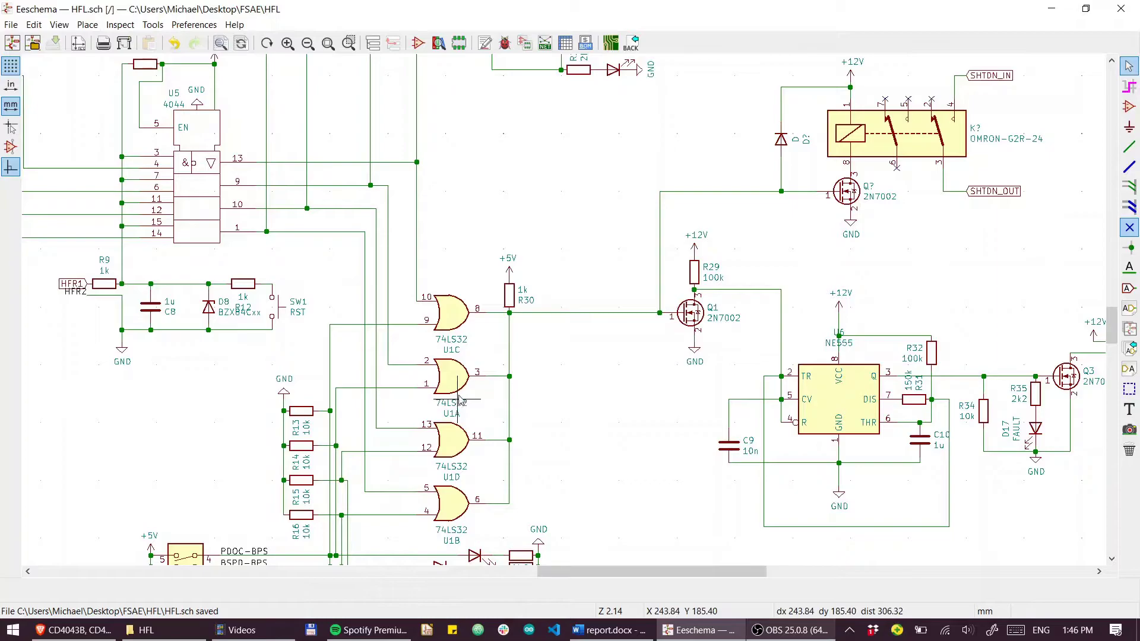
{"action": "scroll", "coordinate": [444, 340], "scroll_direction": "up", "scroll_amount": 6}
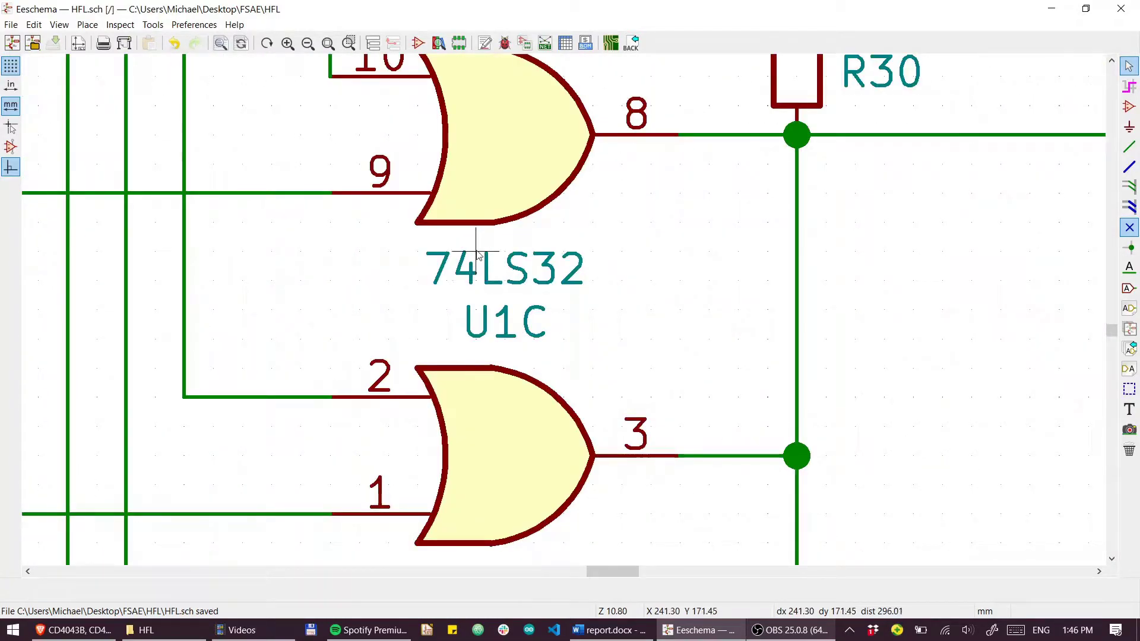
{"action": "scroll", "coordinate": [527, 243], "scroll_direction": "down", "scroll_amount": 6}
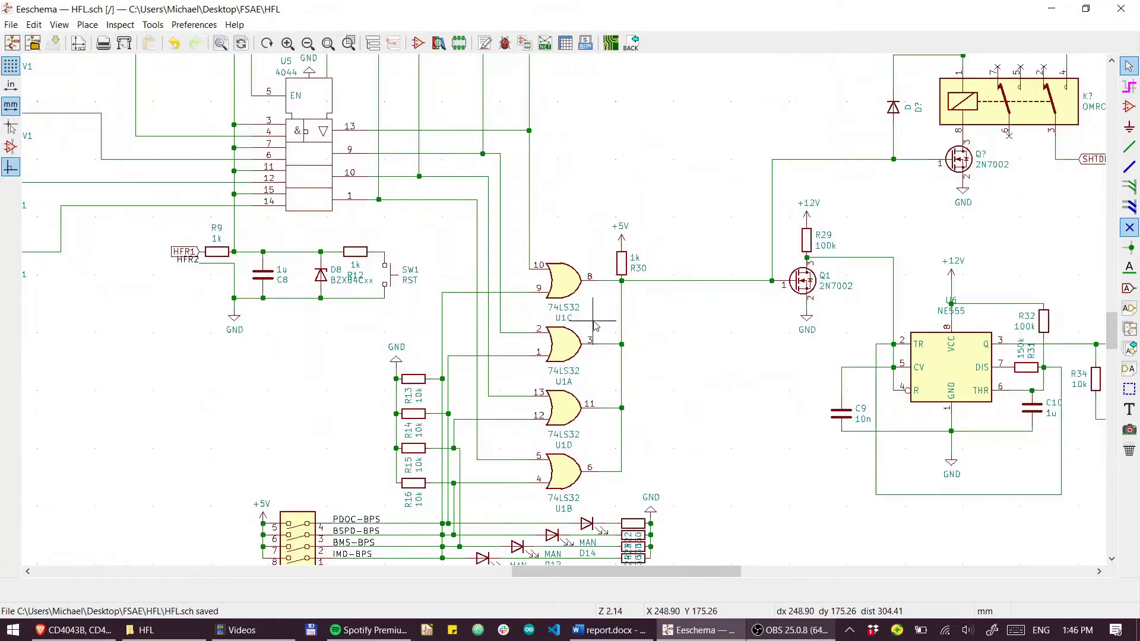
{"action": "middle_click_drag", "start_coordinate": [596, 326], "coordinate": [412, 295]}
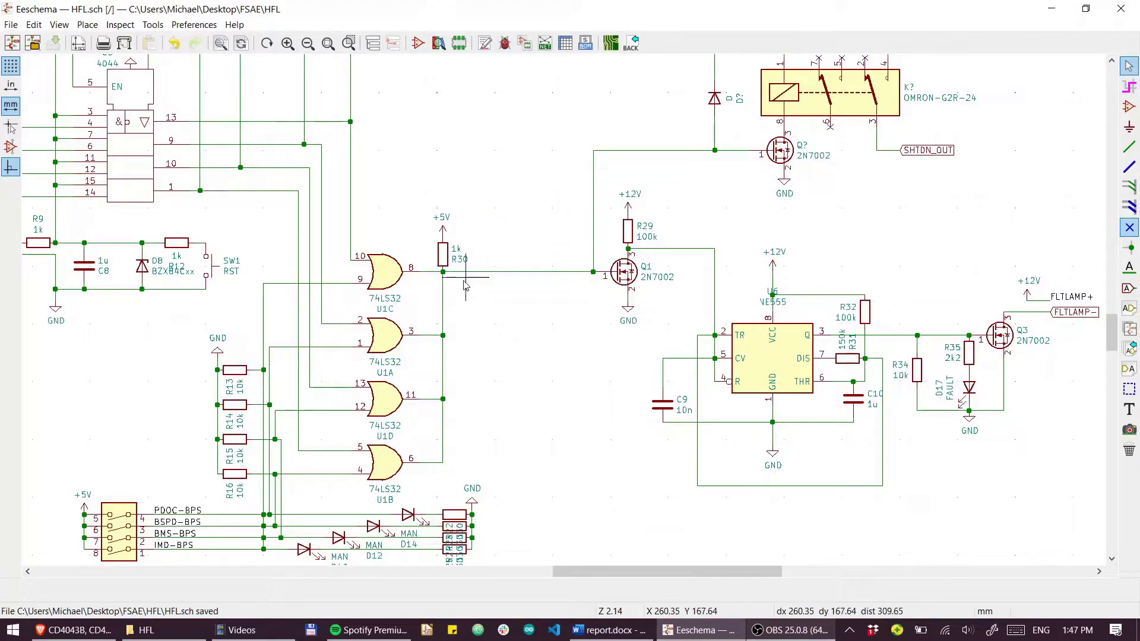
Pan across the relay and NE555 timer, then back to the OR gates, SW2 bypass switch and indicator LEDs
{"action": "middle_click_drag", "start_coordinate": [509, 279], "coordinate": [295, 384]}
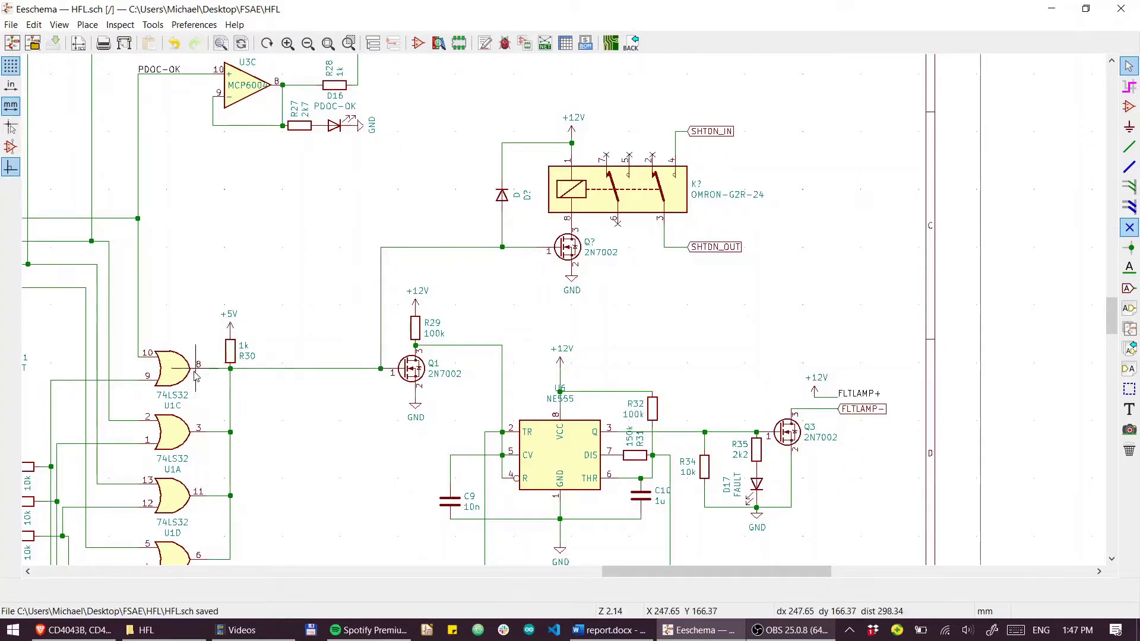
{"action": "left_click", "coordinate": [225, 556]}
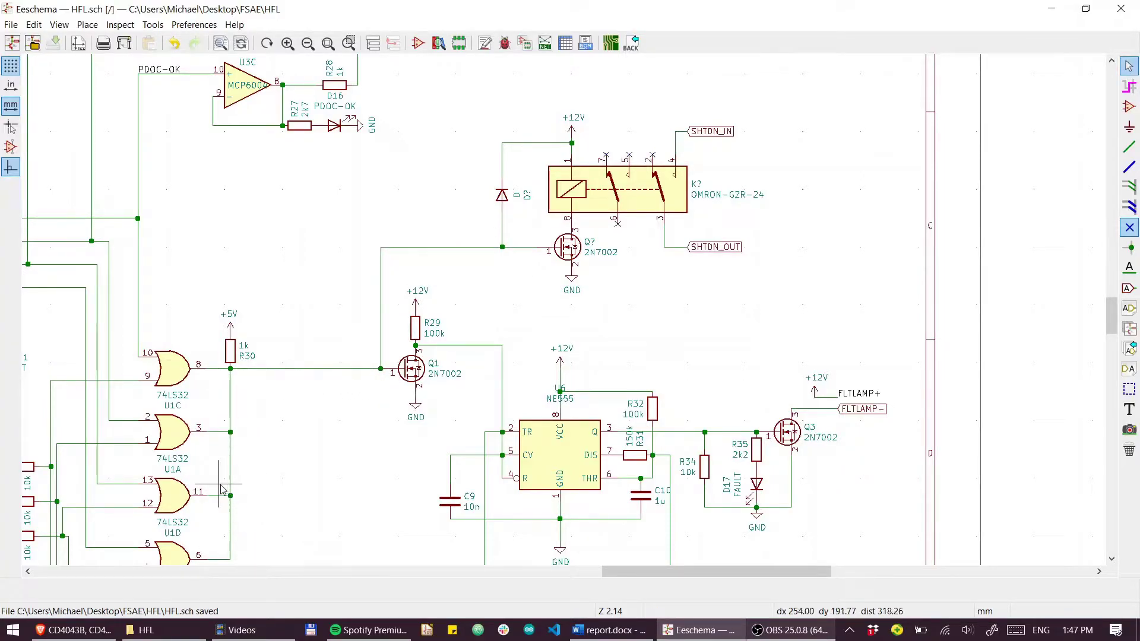
{"action": "left_click", "coordinate": [230, 431]}
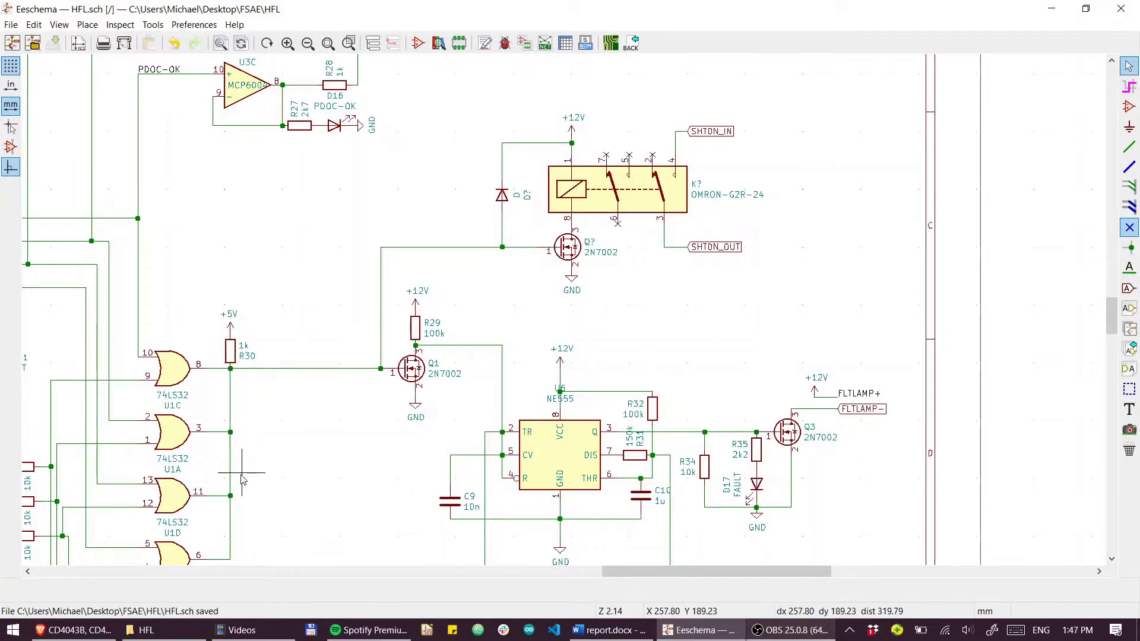
{"action": "scroll", "coordinate": [335, 446], "scroll_direction": "down", "scroll_amount": 3}
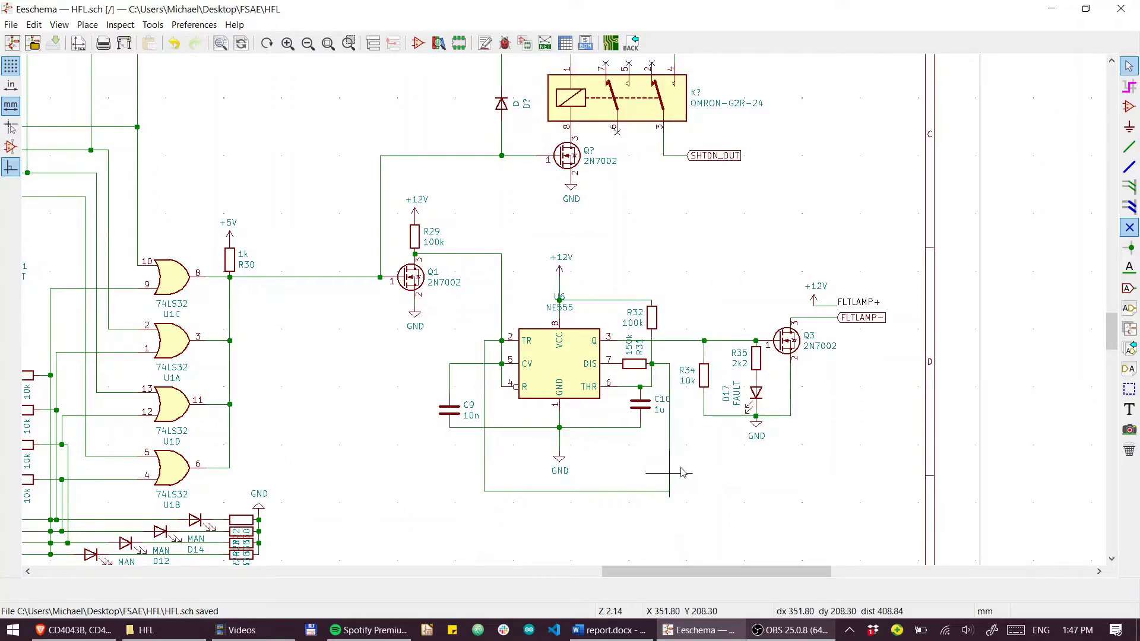
{"action": "left_click", "coordinate": [755, 415]}
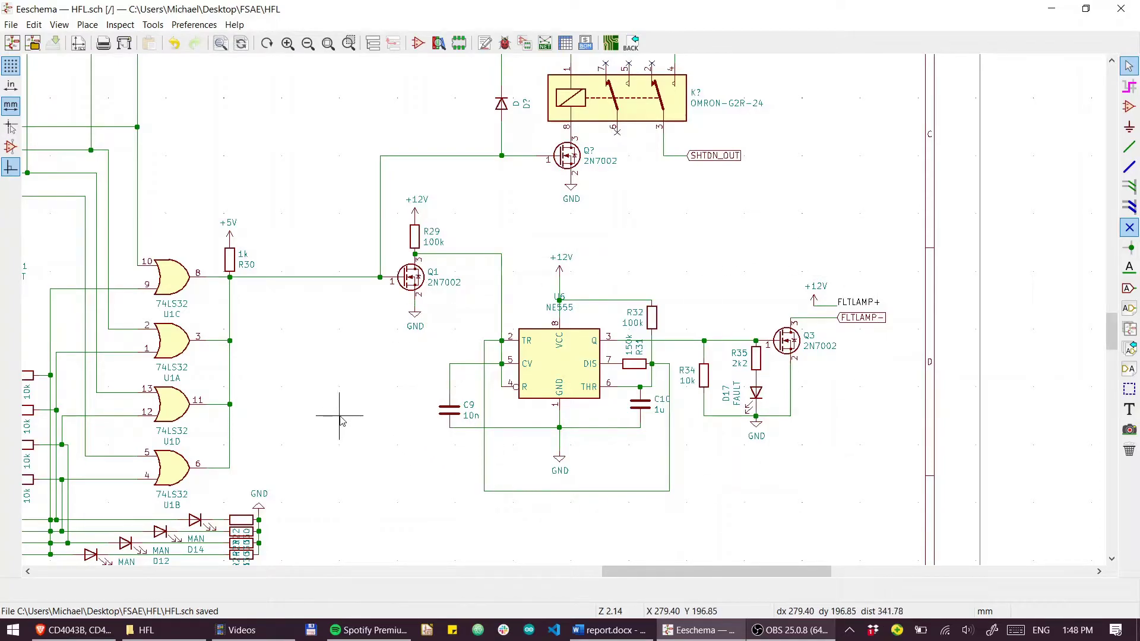
{"action": "middle_click_drag", "start_coordinate": [341, 420], "coordinate": [700, 346]}
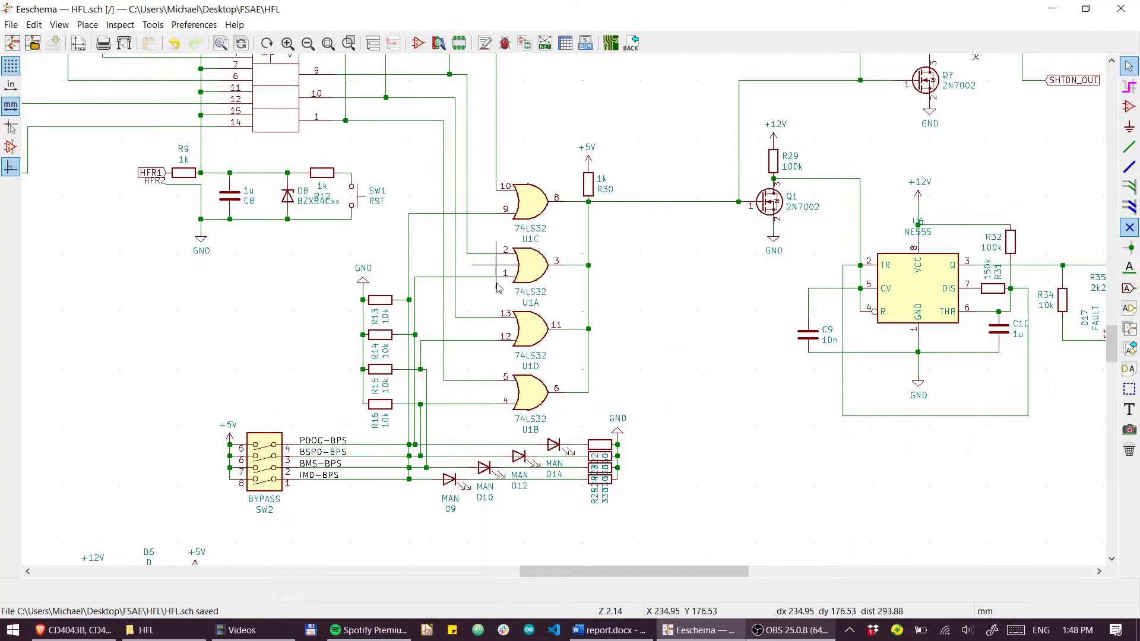
{"action": "scroll", "coordinate": [438, 173], "scroll_direction": "up", "scroll_amount": 2, "text": "shift"}
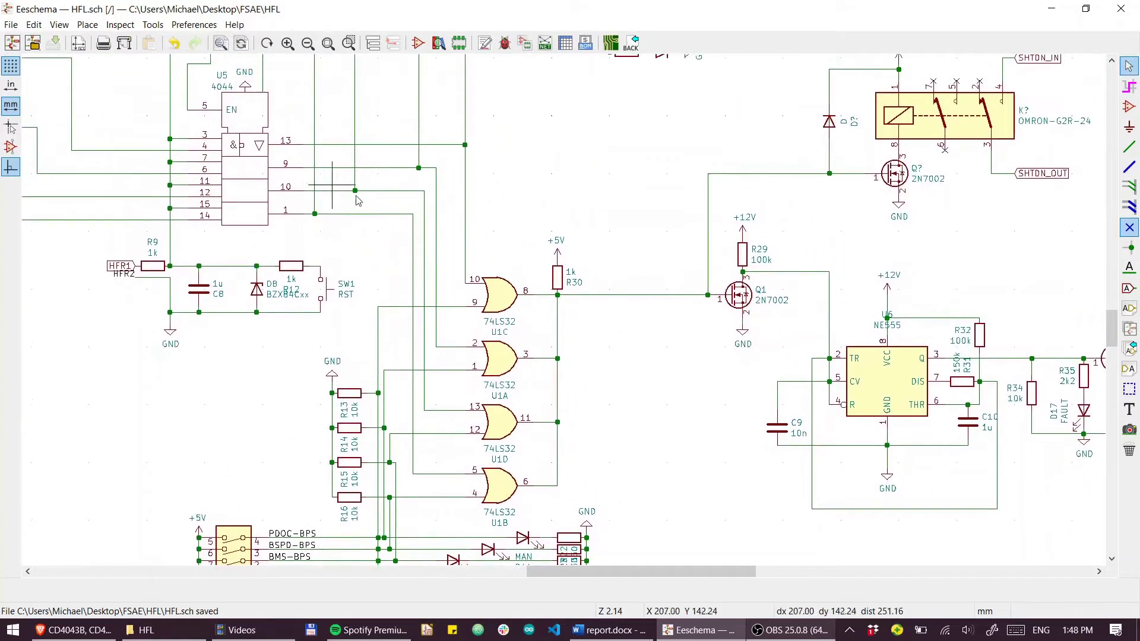
{"action": "scroll", "coordinate": [416, 251], "scroll_direction": "right", "scroll_amount": 1, "text": "ctrl"}
{"action": "scroll", "coordinate": [416, 251], "scroll_direction": "down", "scroll_amount": 1, "text": "shift"}
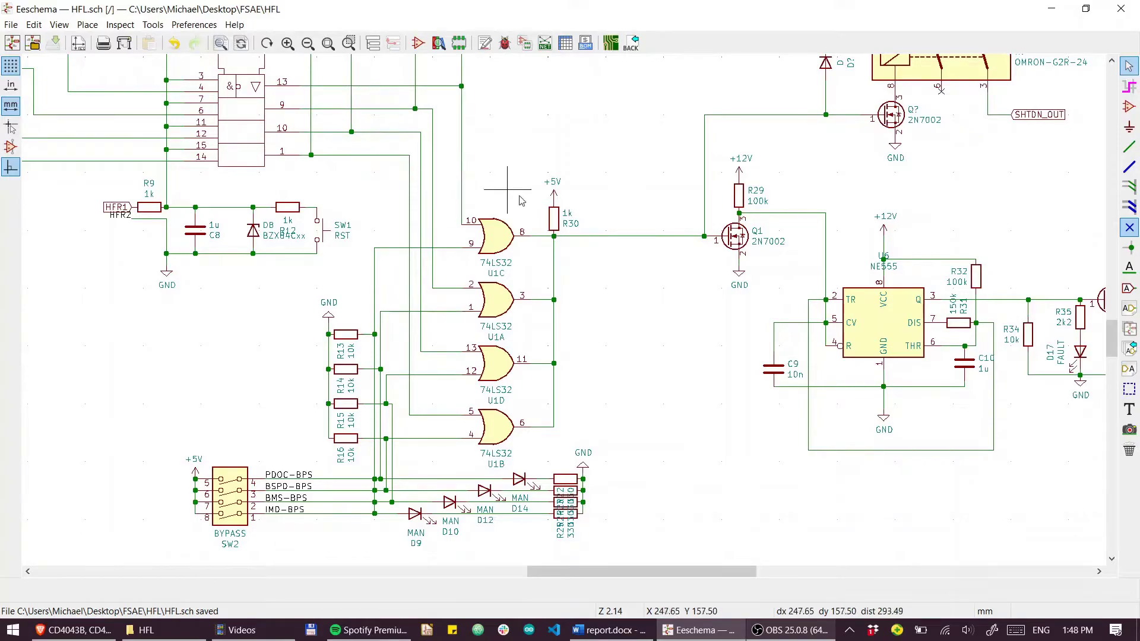
{"action": "scroll", "coordinate": [534, 267], "scroll_direction": "down", "scroll_amount": 5, "text": "shift"}
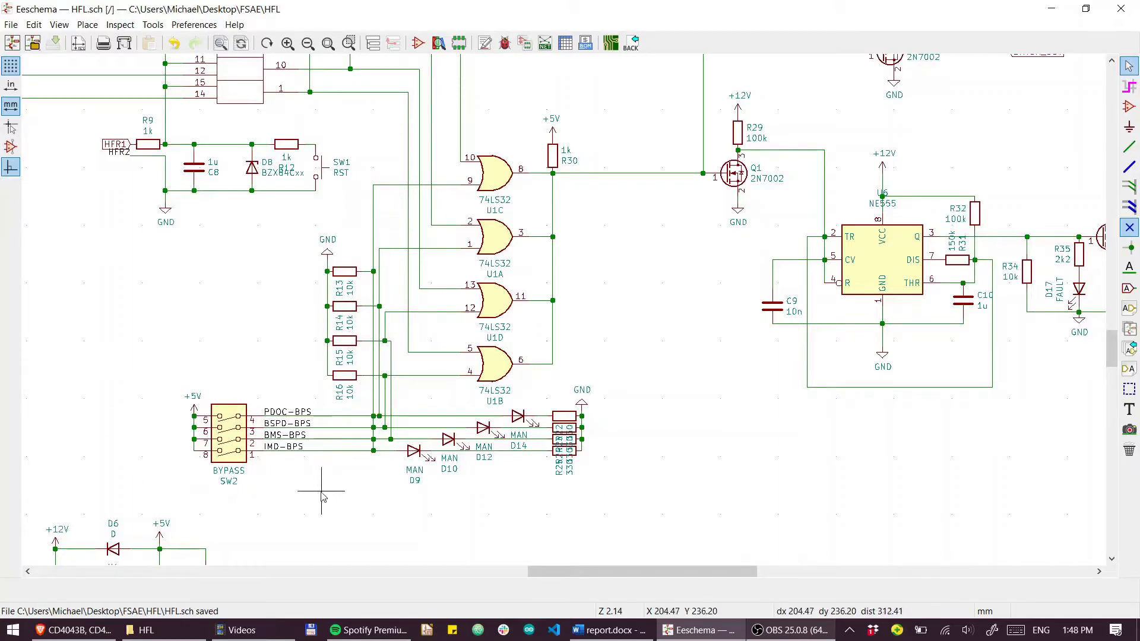
{"action": "middle_click_drag", "start_coordinate": [323, 495], "coordinate": [347, 474]}
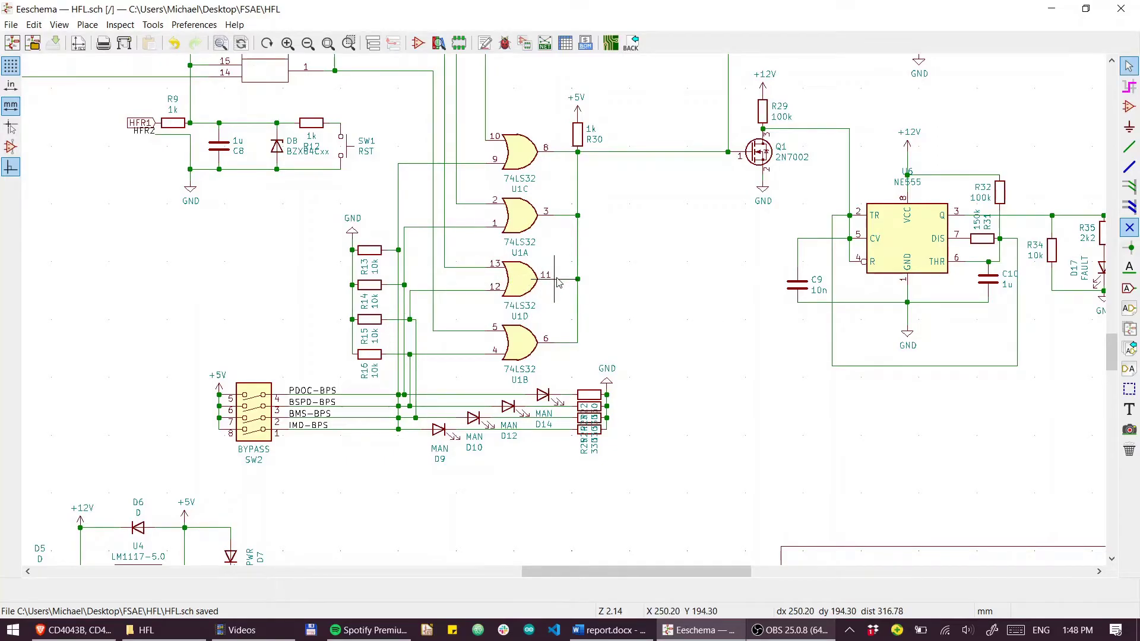
{"action": "middle_click_drag", "start_coordinate": [558, 283], "coordinate": [551, 368]}
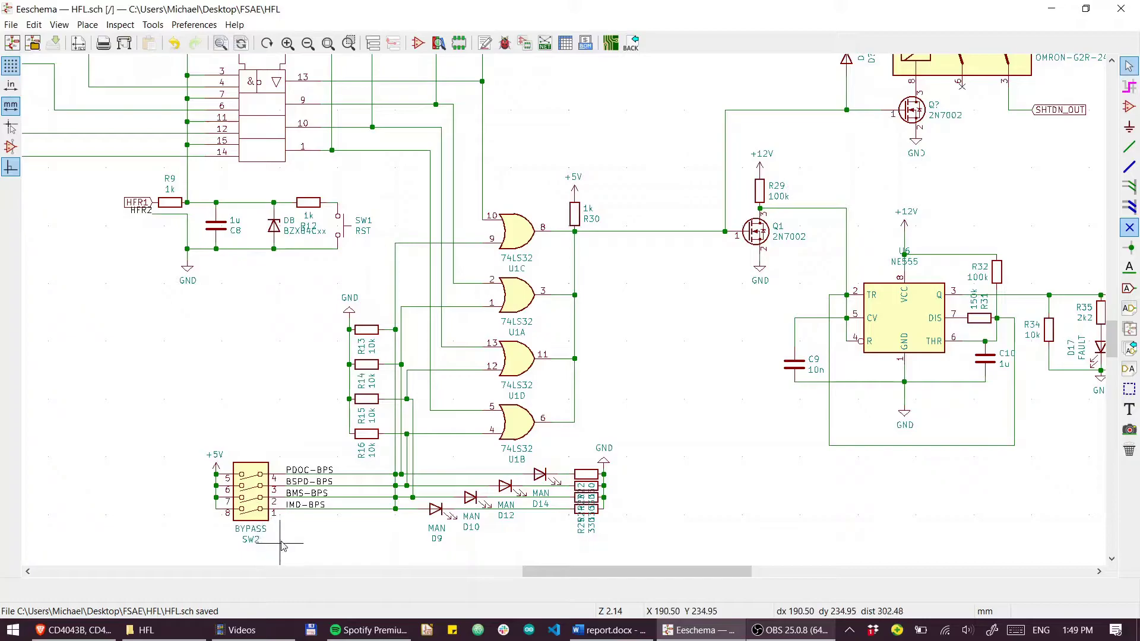
{"action": "middle_click_drag", "start_coordinate": [300, 526], "coordinate": [278, 469]}
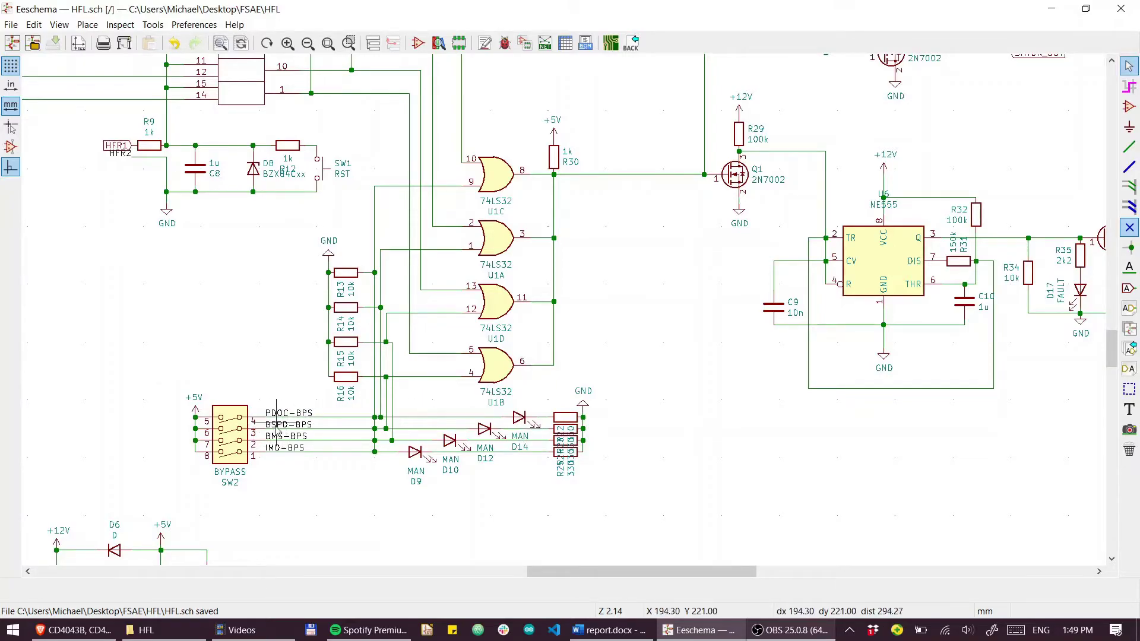
{"action": "scroll", "coordinate": [415, 481], "scroll_direction": "up", "scroll_amount": 3}
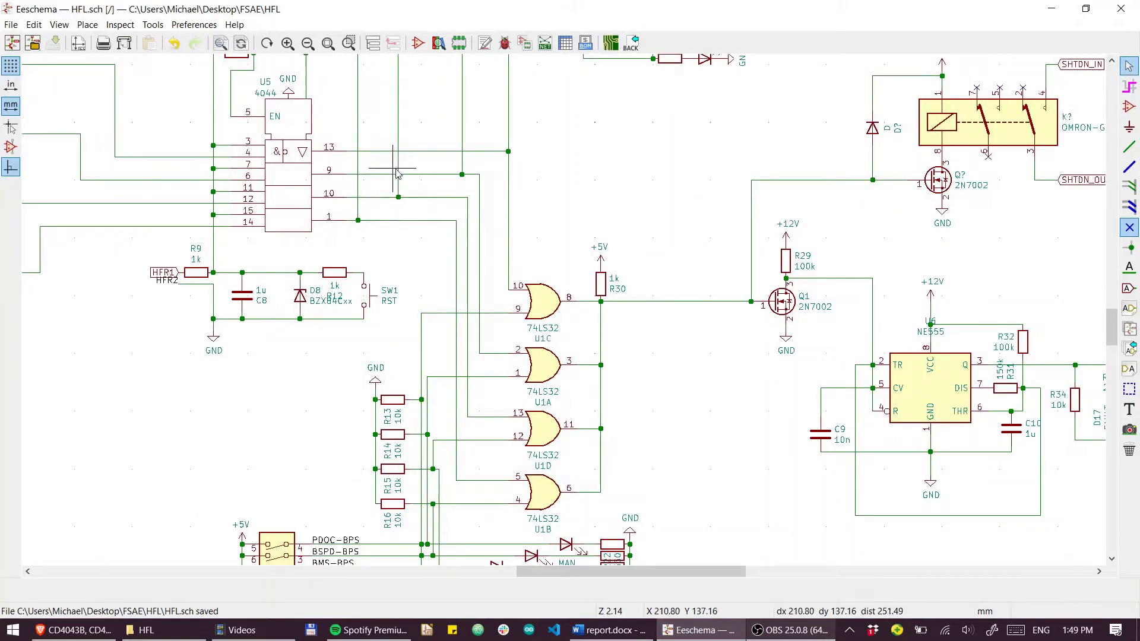
Pan over the MCP6004 status output labels and J1 connector, dismissing a pop-up along the way
{"action": "mouse_move", "coordinate": [396, 136]}
{"action": "middle_mouse_down"}
{"action": "mouse_move", "coordinate": [383, 255]}
{"action": "mouse_move", "coordinate": [386, 469]}
{"action": "mouse_move", "coordinate": [430, 539]}
{"action": "middle_mouse_up"}
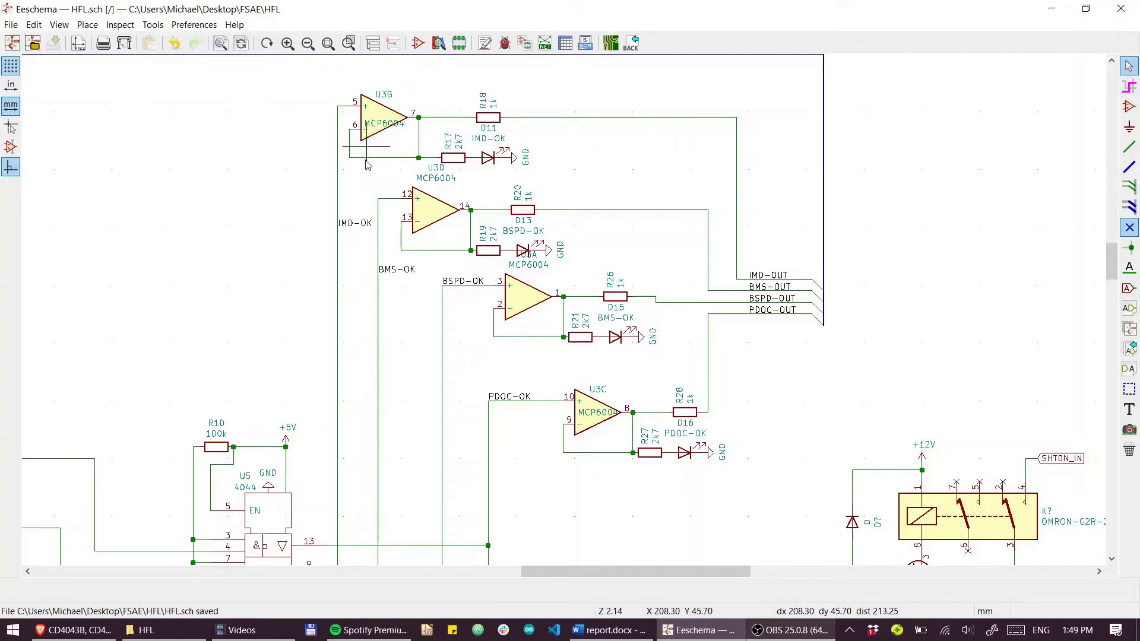
{"action": "right_click_drag", "start_coordinate": [343, 125], "coordinate": [343, 193]}
{"action": "left_click", "coordinate": [307, 204]}
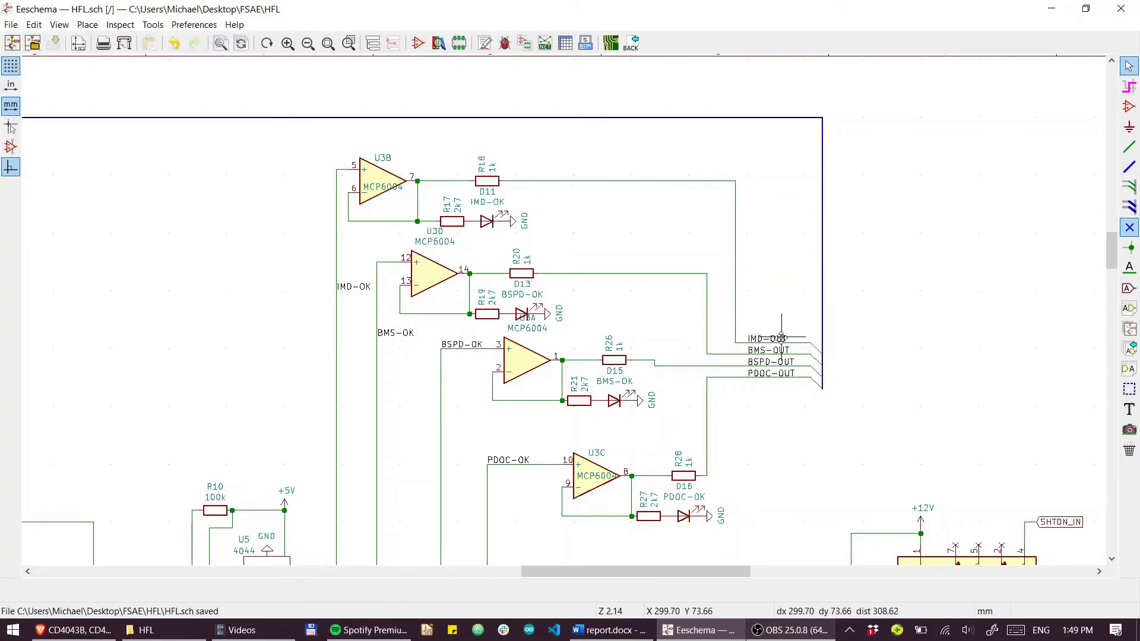
{"action": "middle_click_drag", "start_coordinate": [71, 193], "coordinate": [668, 80]}
{"action": "middle_click_drag", "start_coordinate": [400, 330], "coordinate": [507, 179]}
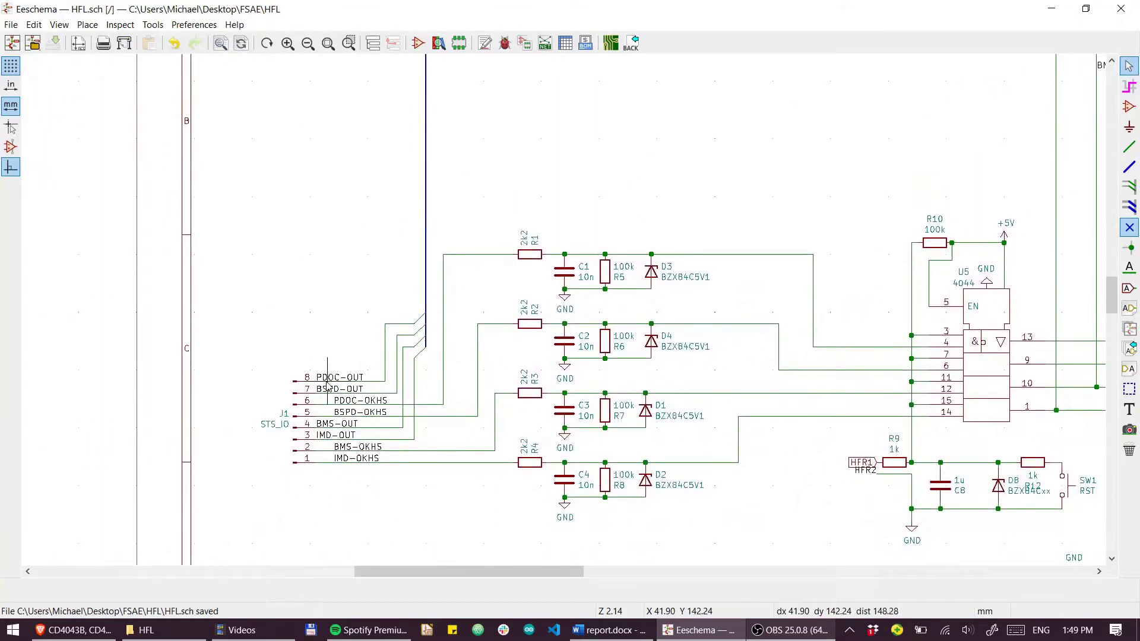
{"action": "middle_click_drag", "start_coordinate": [519, 153], "coordinate": [468, 249]}
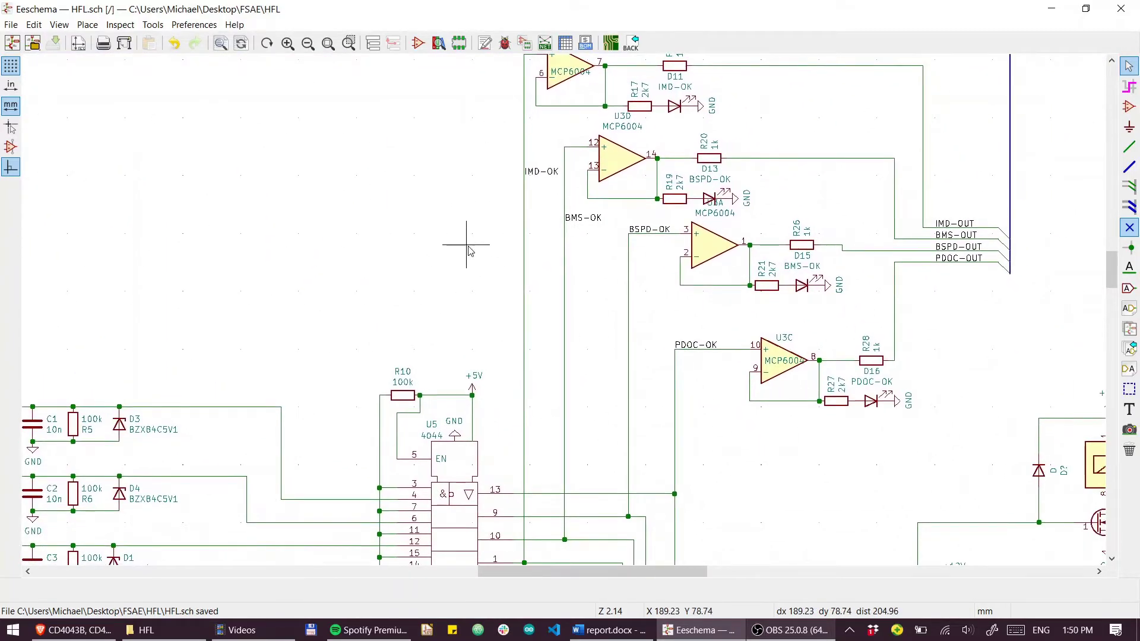
Zoom in on op-amp U3A, then zoom out to show the entire HFL sheet
{"action": "scroll", "coordinate": [469, 249], "scroll_direction": "down", "scroll_amount": 1}
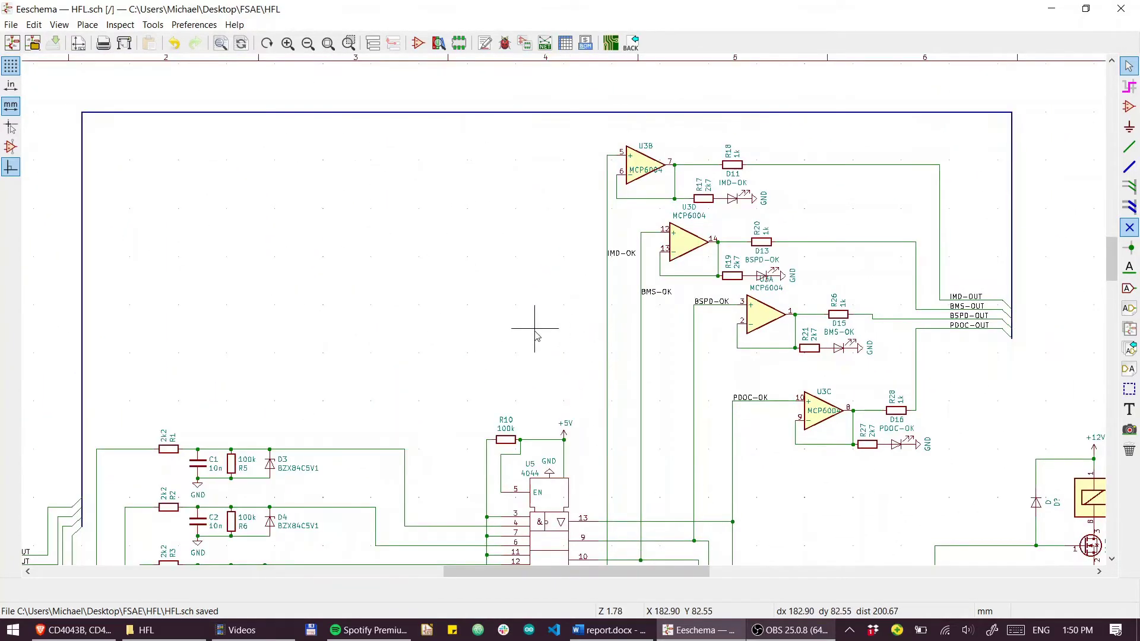
{"action": "scroll", "coordinate": [531, 267], "scroll_direction": "down", "scroll_amount": 3}
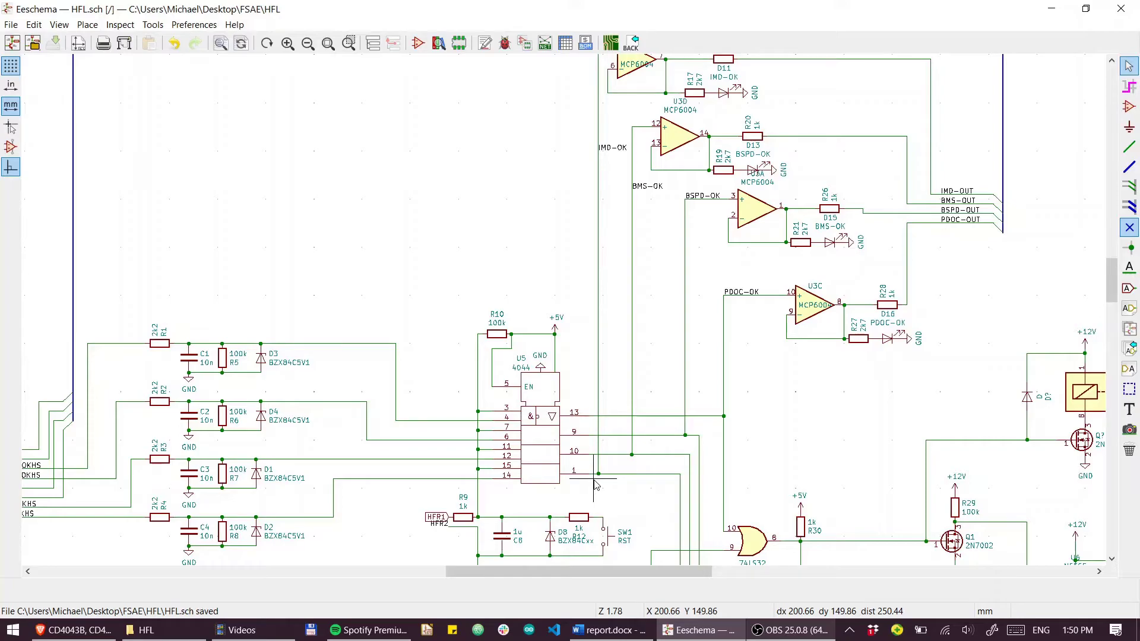
{"action": "scroll", "coordinate": [785, 211], "scroll_direction": "up", "scroll_amount": 4}
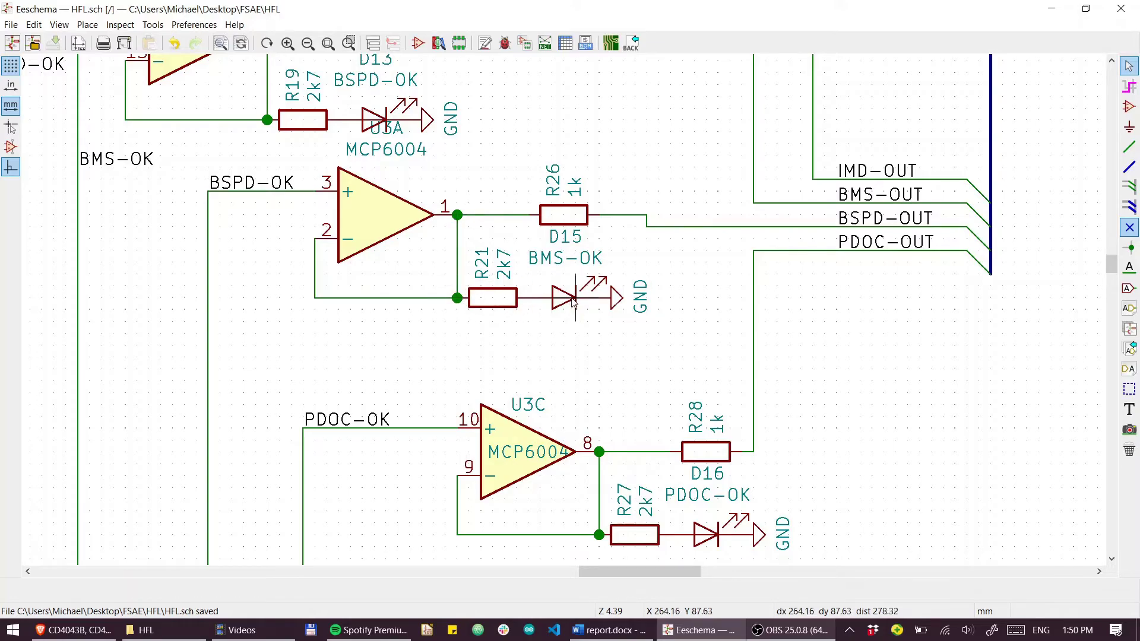
{"action": "scroll", "coordinate": [565, 315], "scroll_direction": "down", "scroll_amount": 1}
{"action": "scroll", "coordinate": [566, 315], "scroll_direction": "down", "scroll_amount": 4}
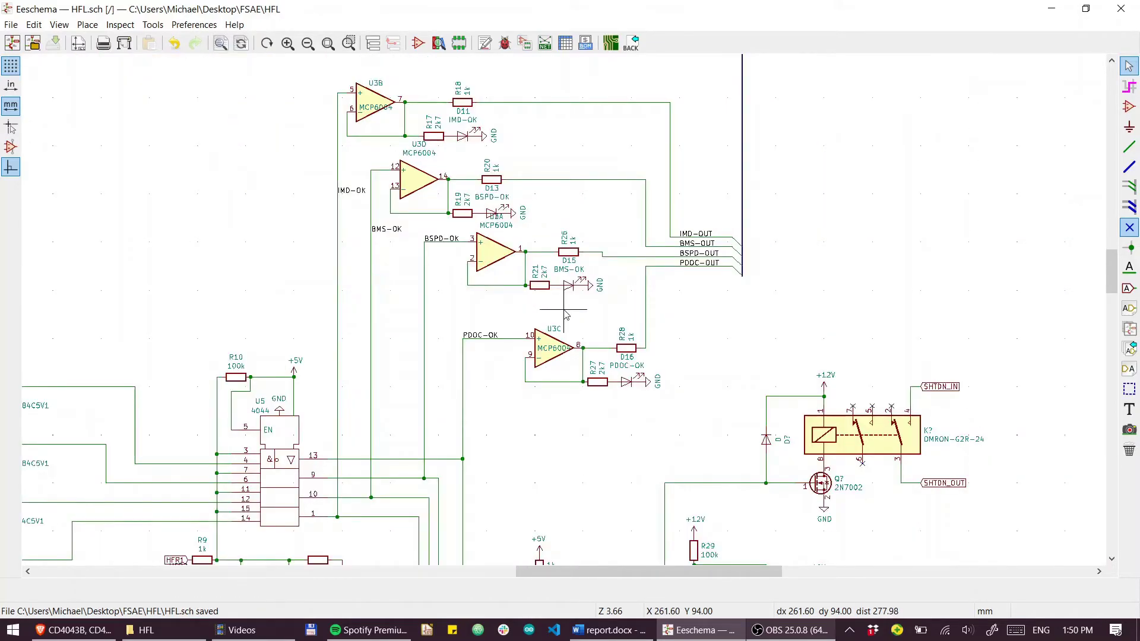
{"action": "scroll", "coordinate": [566, 315], "scroll_direction": "down", "scroll_amount": 9}
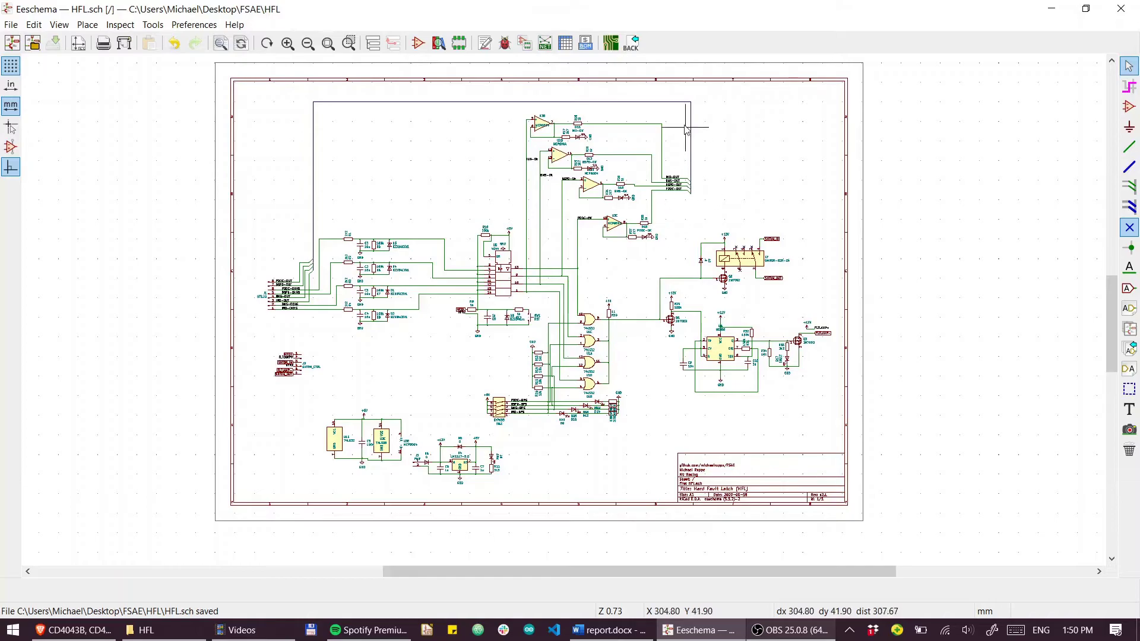
Zoom in on the LM1117-5.0 regulator, then pan to U1E/U2E and the C5 100n decoupling capacitor
{"action": "scroll", "coordinate": [475, 484], "scroll_direction": "up", "scroll_amount": 6}
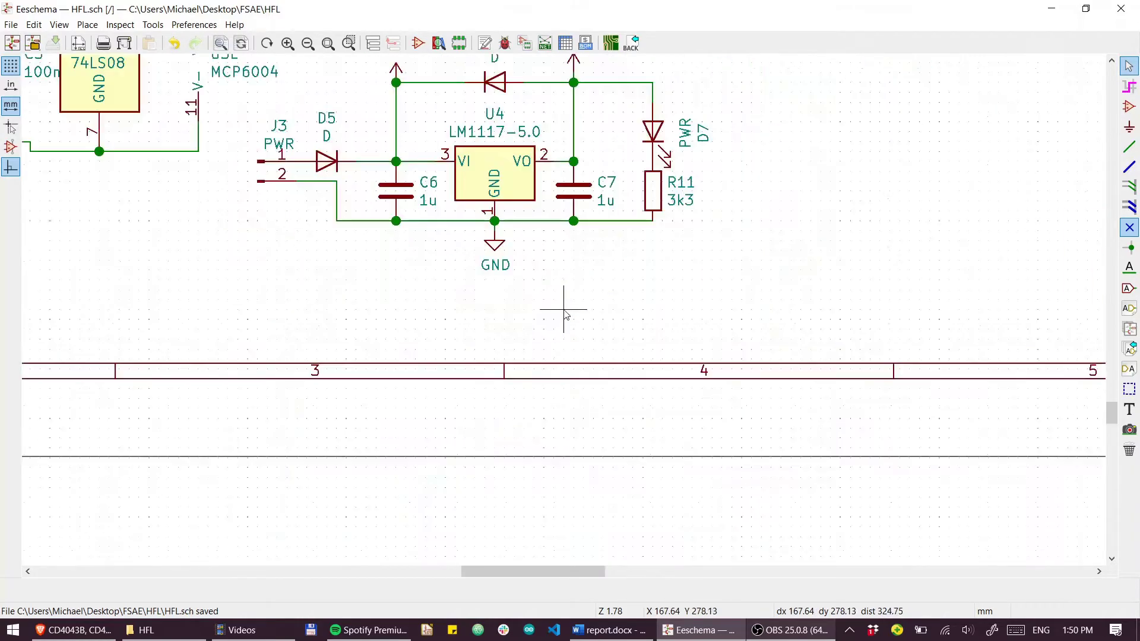
{"action": "middle_click_drag", "start_coordinate": [523, 297], "coordinate": [585, 454]}
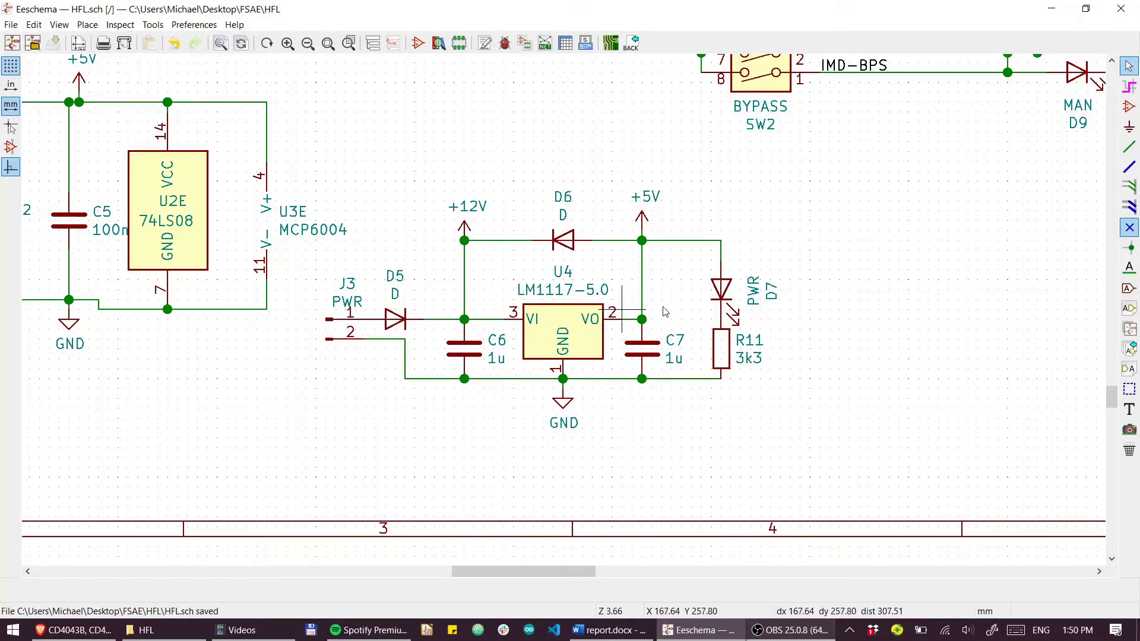
{"action": "scroll", "coordinate": [699, 268], "scroll_direction": "left", "scroll_amount": 10}
{"action": "scroll", "coordinate": [699, 268], "scroll_direction": "up", "scroll_amount": 3}
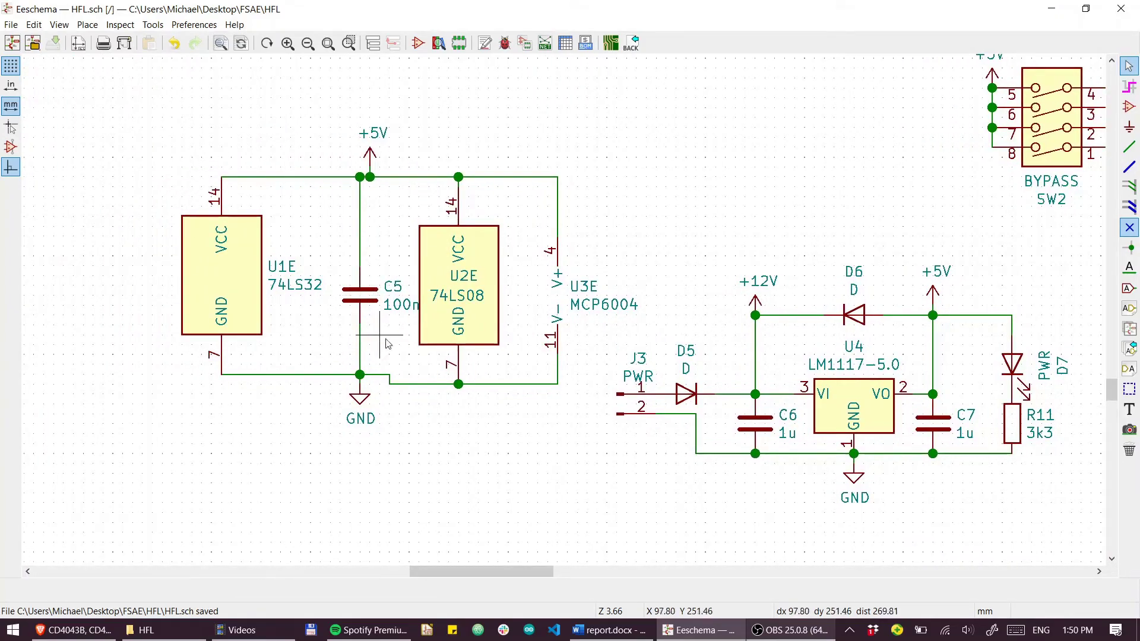
Zoom onto SHTDN_CTRL connector J2, then fit the whole sheet with Home
{"action": "scroll", "coordinate": [604, 297], "scroll_direction": "down", "scroll_amount": 3}
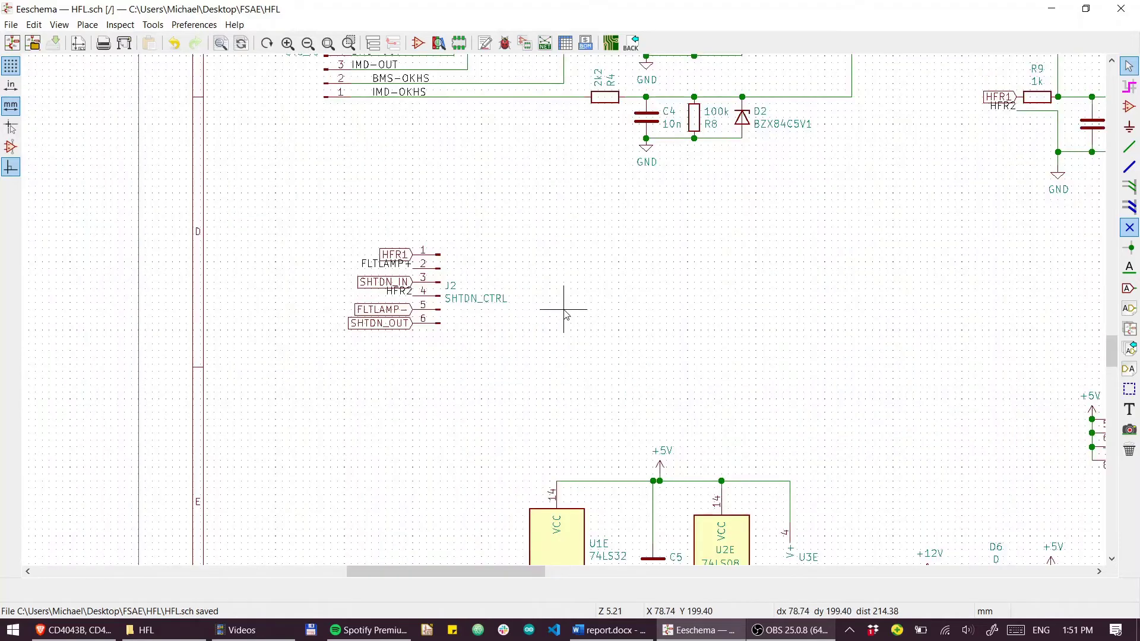
{"action": "scroll", "coordinate": [567, 312], "scroll_direction": "up", "scroll_amount": 3}
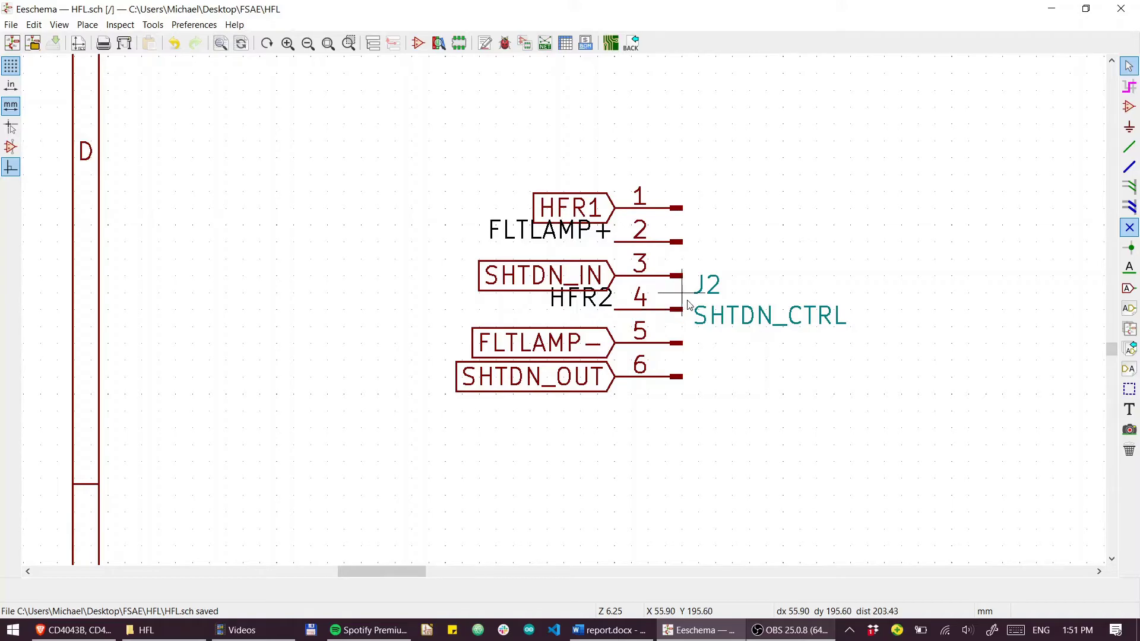
{"action": "key", "text": "Home"}
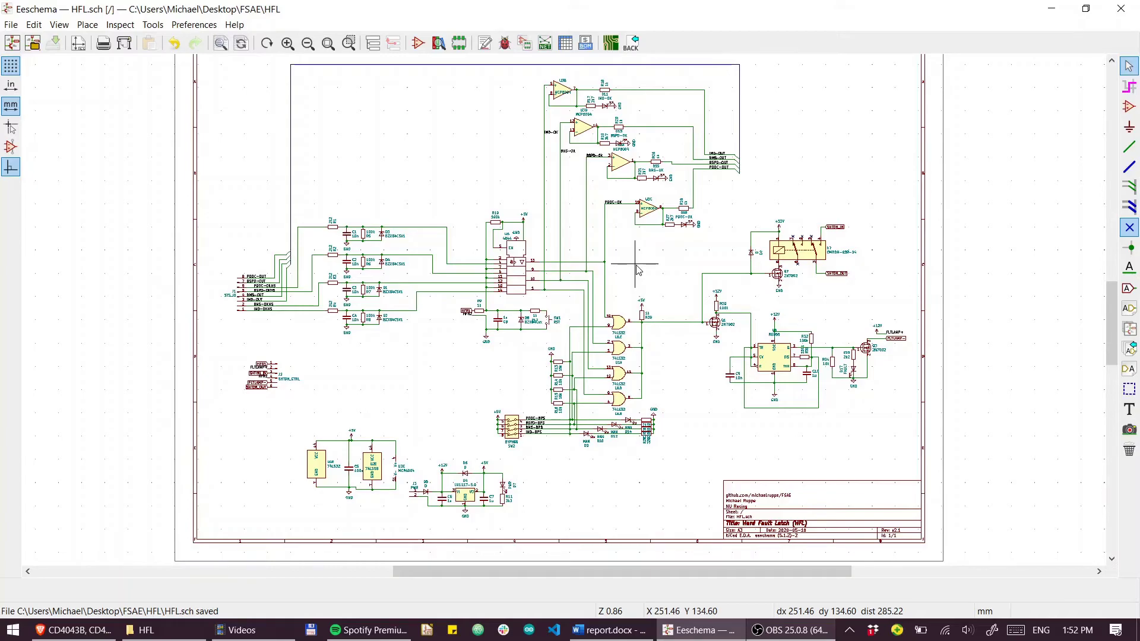
Zoom in from the full sheet onto SW2, its R13–R16 10k resistors and the 74LS32 OR gates
{"action": "scroll", "coordinate": [480, 202], "scroll_direction": "up", "scroll_amount": 1}
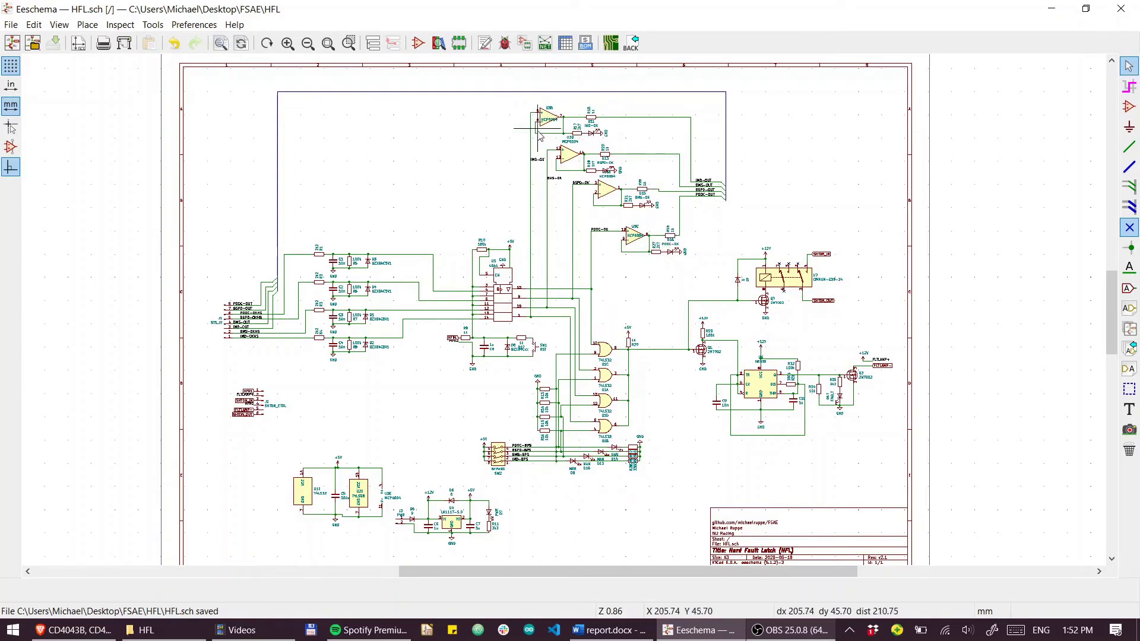
{"action": "scroll", "coordinate": [546, 460], "scroll_direction": "up", "scroll_amount": 3}
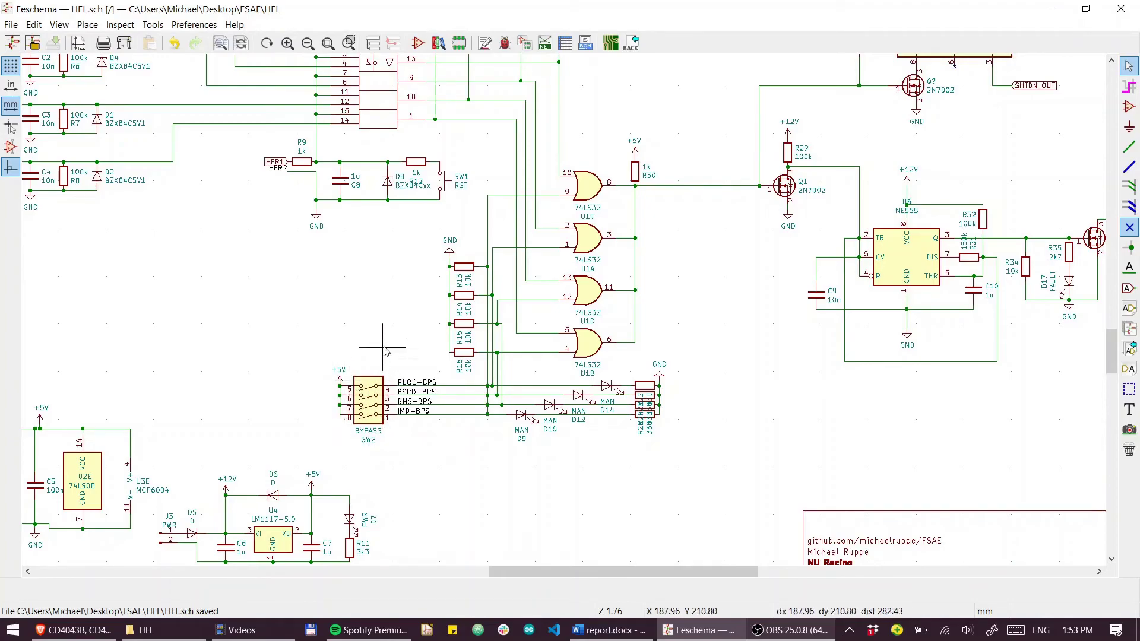
Pan right to inspect Q3's FLTLAMP output from the NE555 timer U6, then zoom out to the full HFL sheet
{"action": "scroll", "coordinate": [387, 321], "scroll_direction": "up", "scroll_amount": 1}
{"action": "scroll", "coordinate": [393, 359], "scroll_direction": "up", "scroll_amount": 1}
{"action": "scroll", "coordinate": [328, 396], "scroll_direction": "right", "scroll_amount": 5, "text": "shift"}
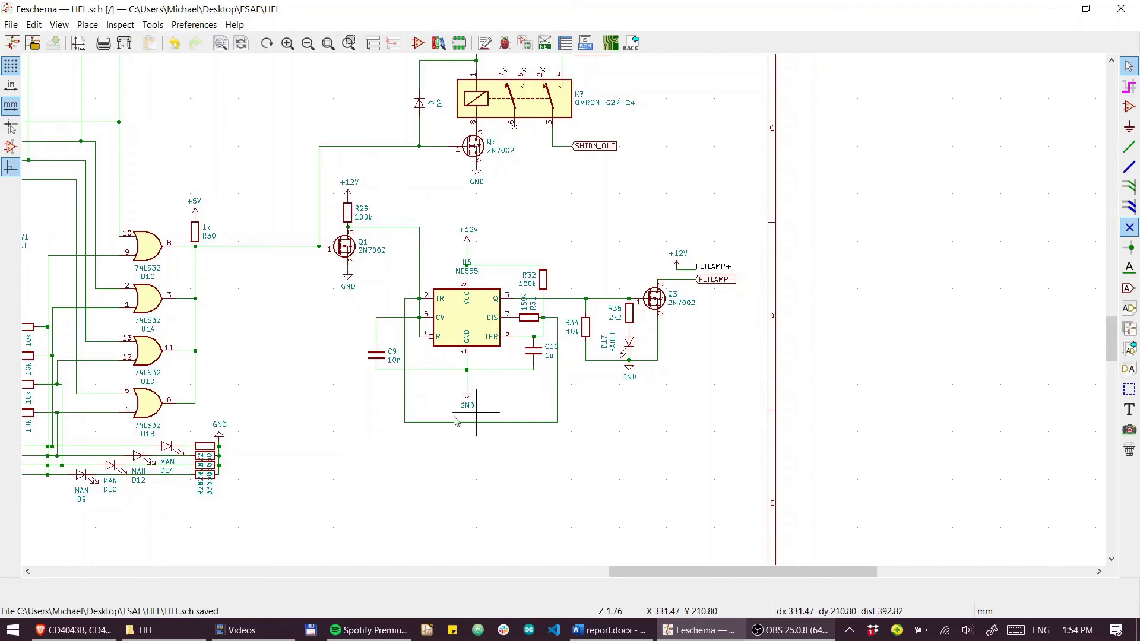
{"action": "scroll", "coordinate": [550, 399], "scroll_direction": "down", "scroll_amount": 3}
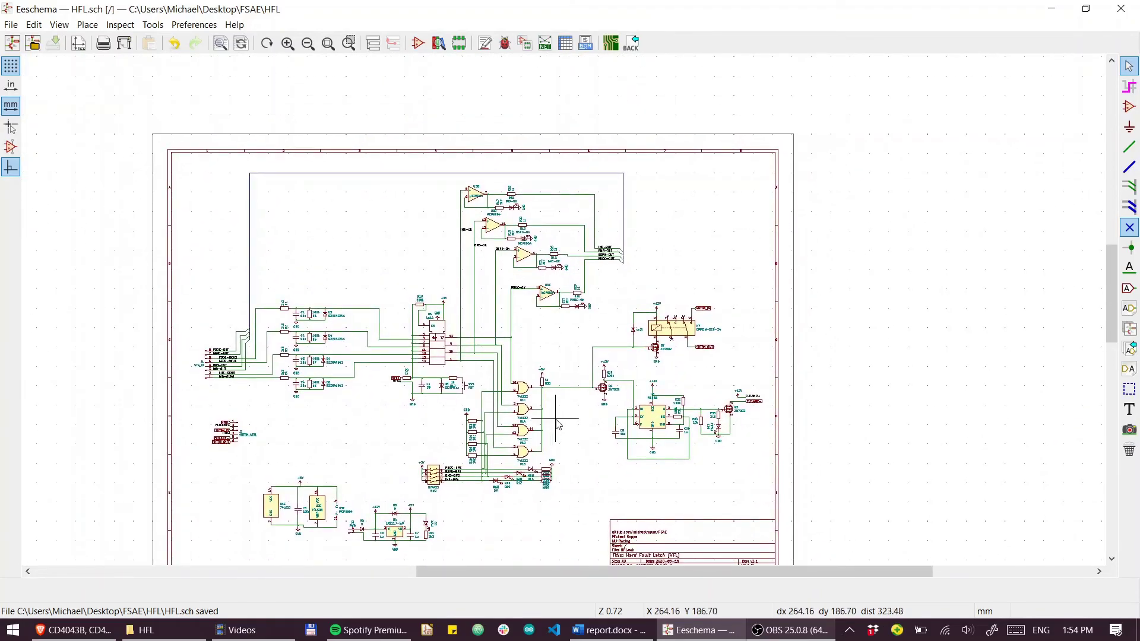
{"action": "scroll", "coordinate": [567, 410], "scroll_direction": "down", "scroll_amount": 2}
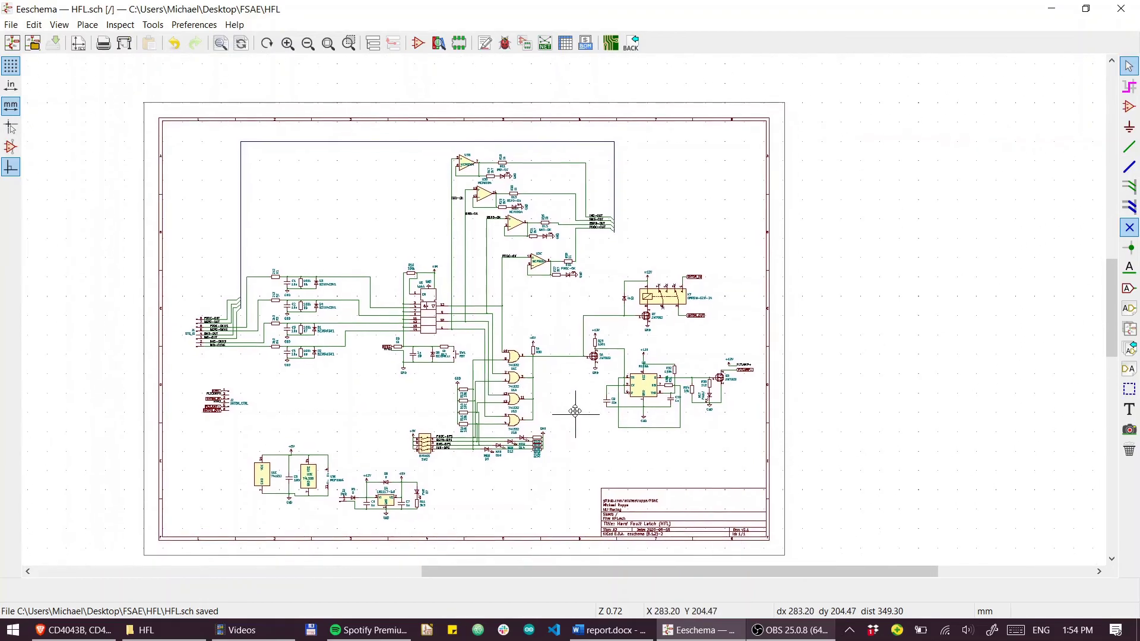